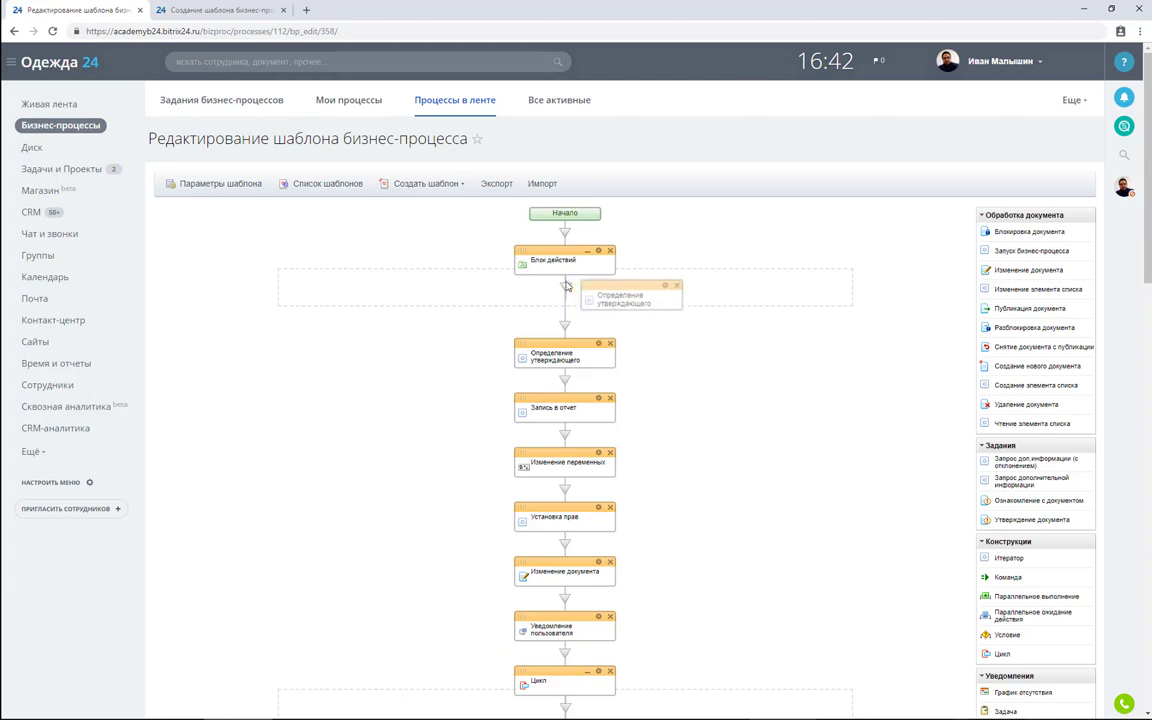
Move the actions from Запись в отчет through Цикл into the Блок действий block, keeping their existing order
{"action": "left_click_drag", "start_coordinate": [565, 400], "coordinate": [565, 350]}
{"action": "left_click_drag", "start_coordinate": [565, 455], "coordinate": [575, 405]}
{"action": "scroll", "coordinate": [572, 401], "scroll_direction": "down", "scroll_amount": 2}
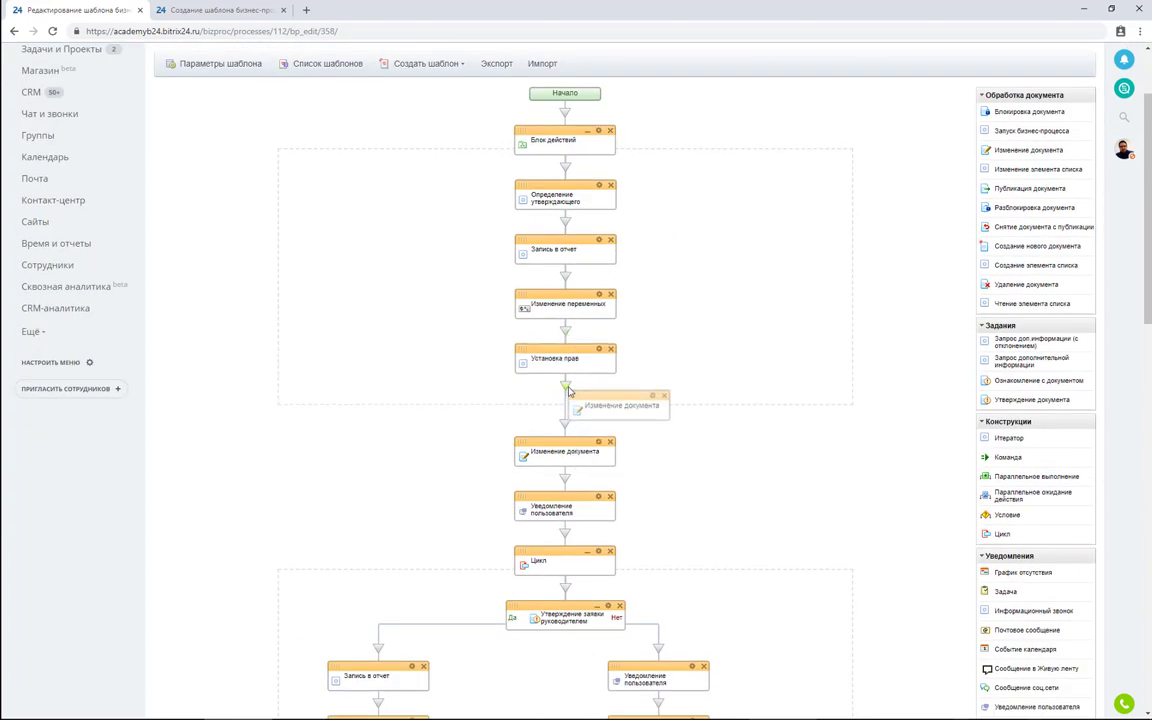
{"action": "left_click_drag", "start_coordinate": [565, 507], "coordinate": [568, 470]}
{"action": "left_click_drag", "start_coordinate": [565, 560], "coordinate": [612, 519]}
{"action": "scroll", "coordinate": [612, 519], "scroll_direction": "down", "scroll_amount": 8}
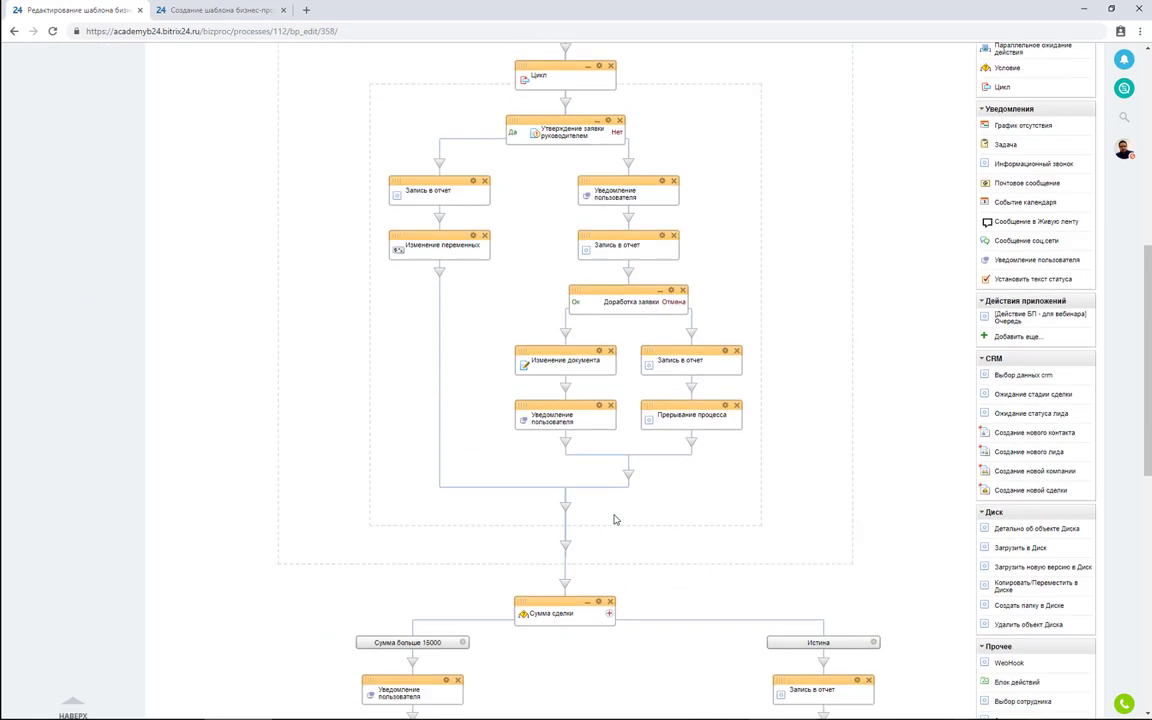
Move the Сумма сделки and Одобрена или нет conditions with their branches to the end of the Блок действий block
{"action": "left_click_drag", "start_coordinate": [565, 358], "coordinate": [597, 420]}
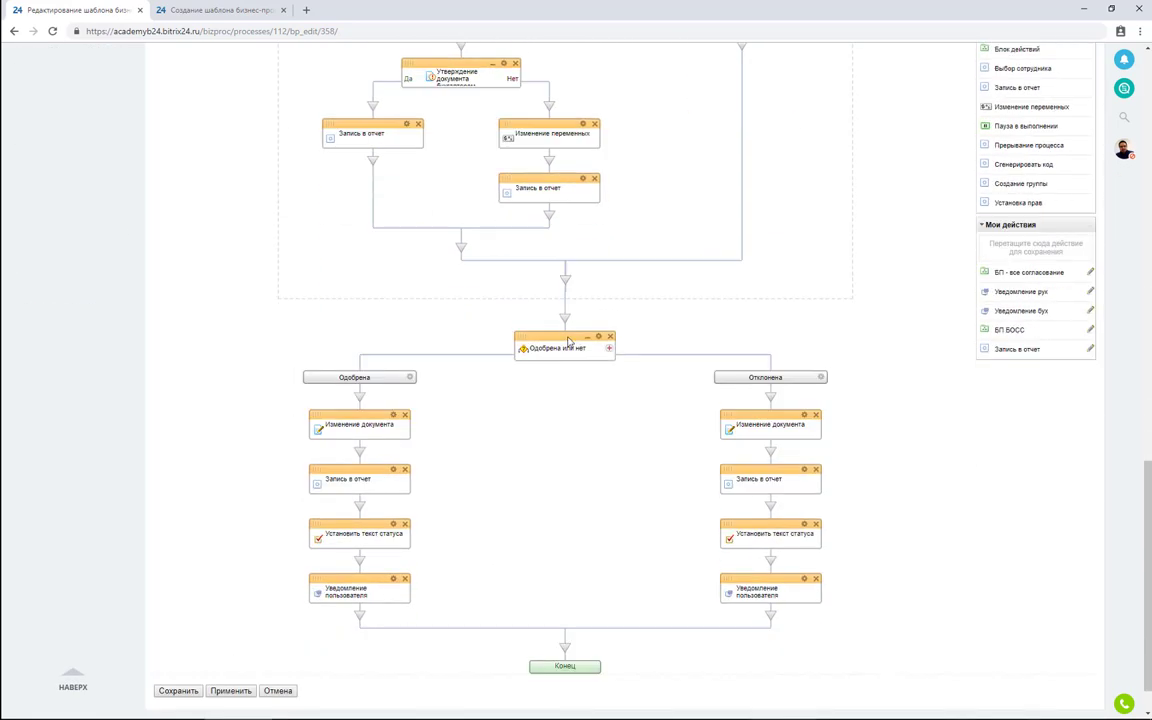
{"action": "left_click_drag", "start_coordinate": [565, 358], "coordinate": [565, 303]}
{"action": "scroll", "coordinate": [729, 480], "scroll_direction": "up", "scroll_amount": 4}
{"action": "scroll", "coordinate": [729, 480], "scroll_direction": "up", "scroll_amount": 10}
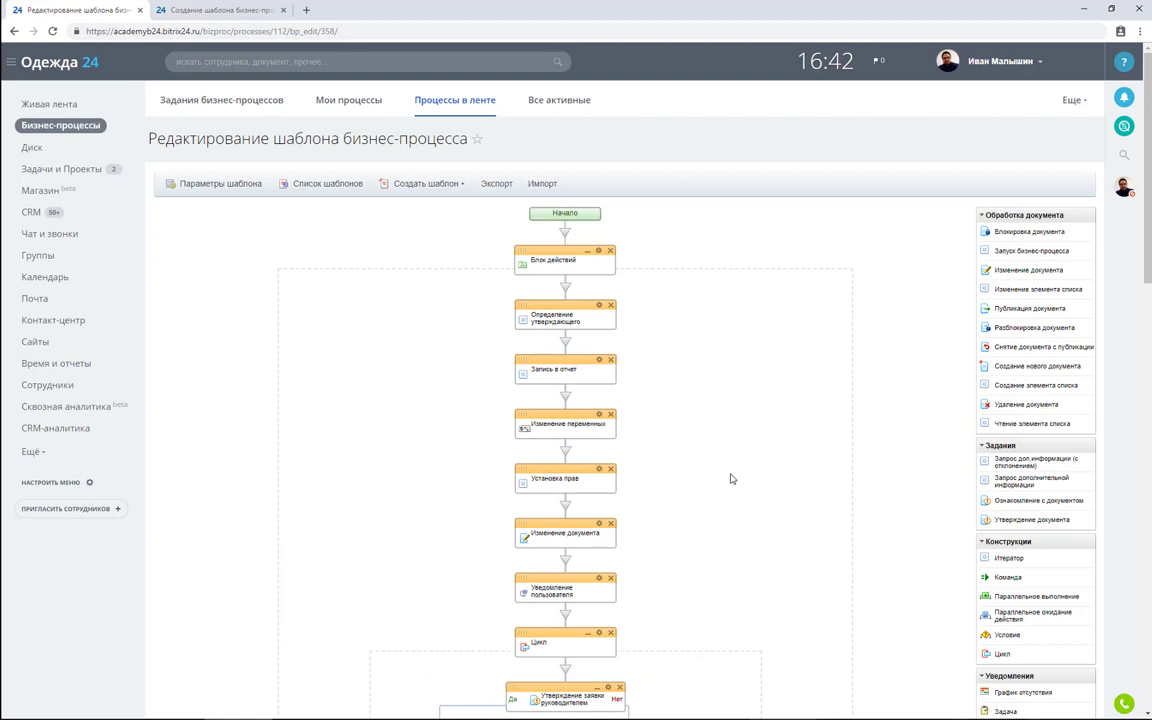
Collapse the Блок действий block, rename it ПРОСТОЙ БП and save its settings
{"action": "left_click", "coordinate": [589, 251]}
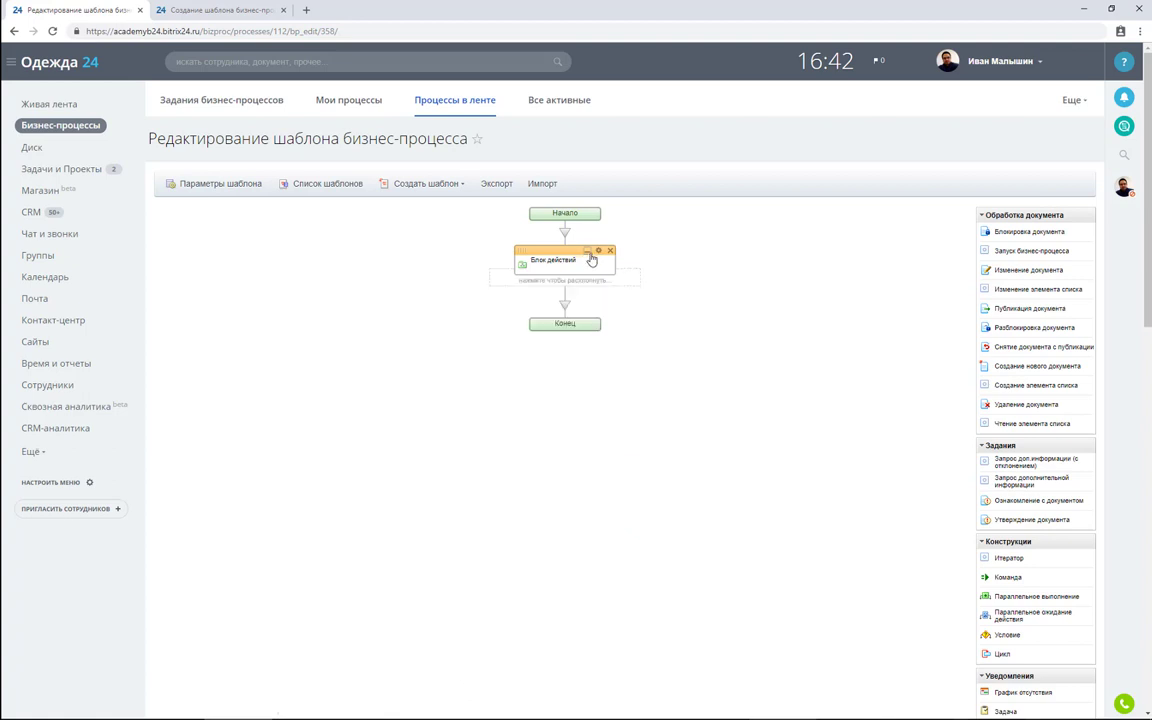
{"action": "left_click", "coordinate": [598, 250]}
{"action": "left_click_drag", "start_coordinate": [604, 288], "coordinate": [504, 283]}
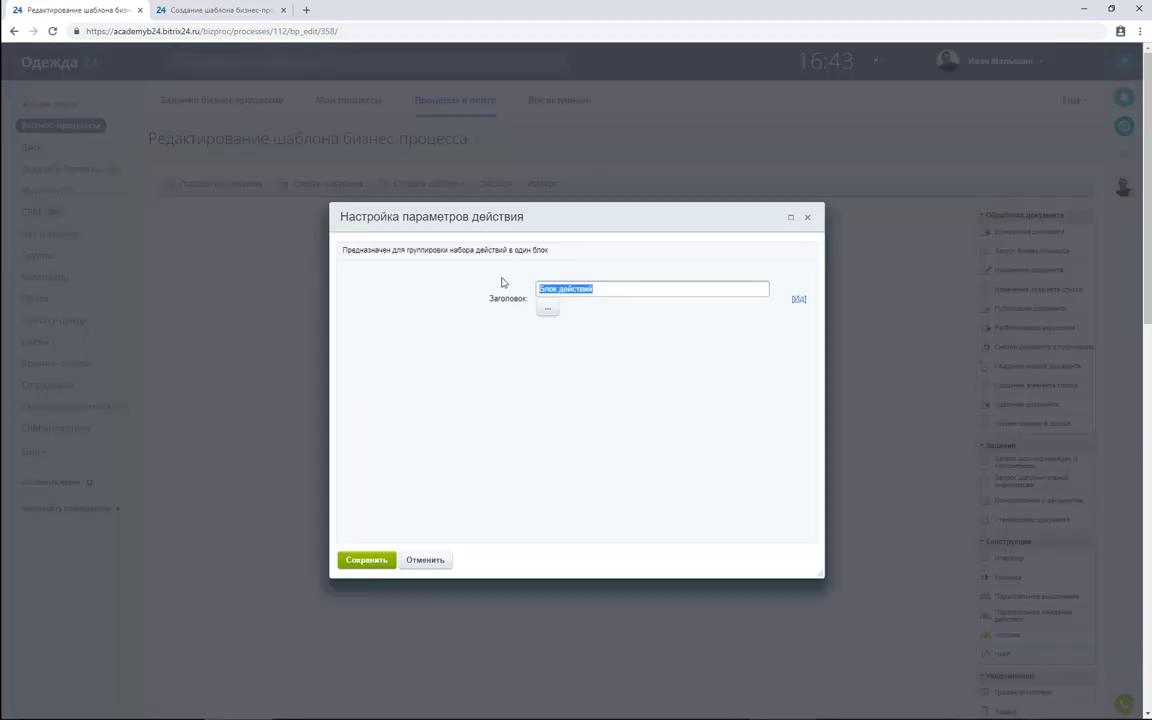
{"action": "type", "text": "ПРОСТОЙ БП"}
{"action": "left_click", "coordinate": [366, 559]}
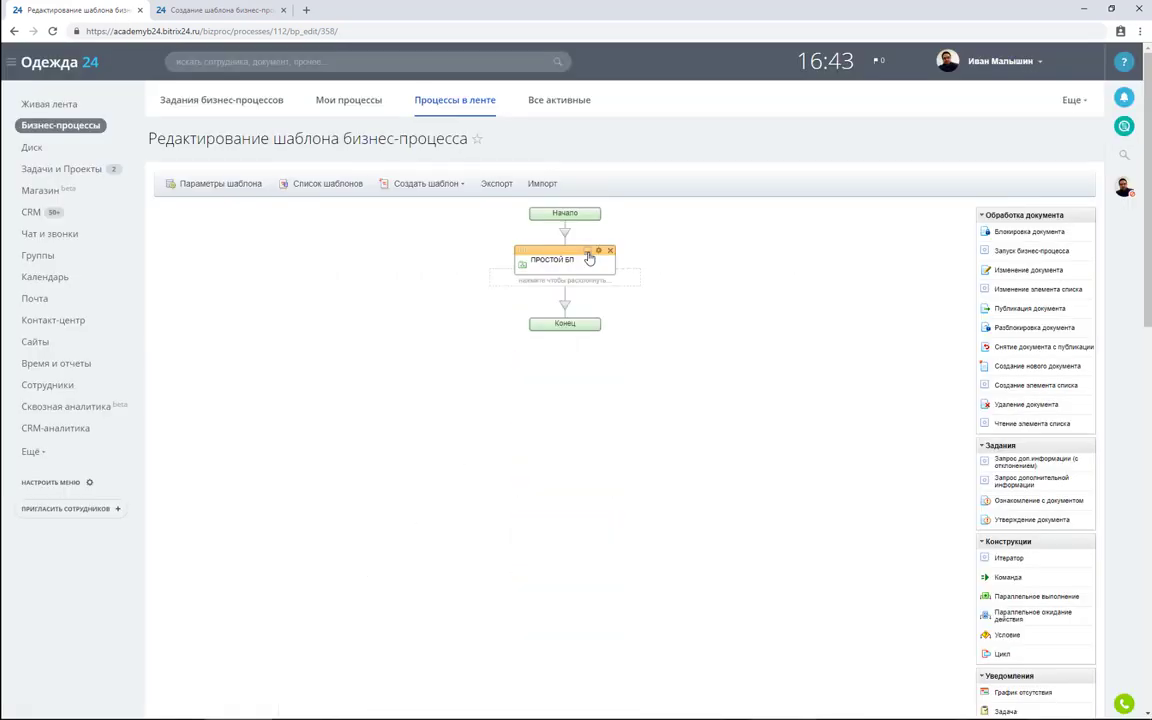
Collapse every action group in the template designer from Обработка документа through Прочее, leaving Мои действия expanded
{"action": "scroll", "coordinate": [600, 300], "scroll_direction": "down", "scroll_amount": 3}
{"action": "scroll", "coordinate": [612, 339], "scroll_direction": "up", "scroll_amount": 3}
{"action": "left_click", "coordinate": [1024, 215]}
{"action": "left_click", "coordinate": [1000, 234]}
{"action": "left_click", "coordinate": [1006, 253]}
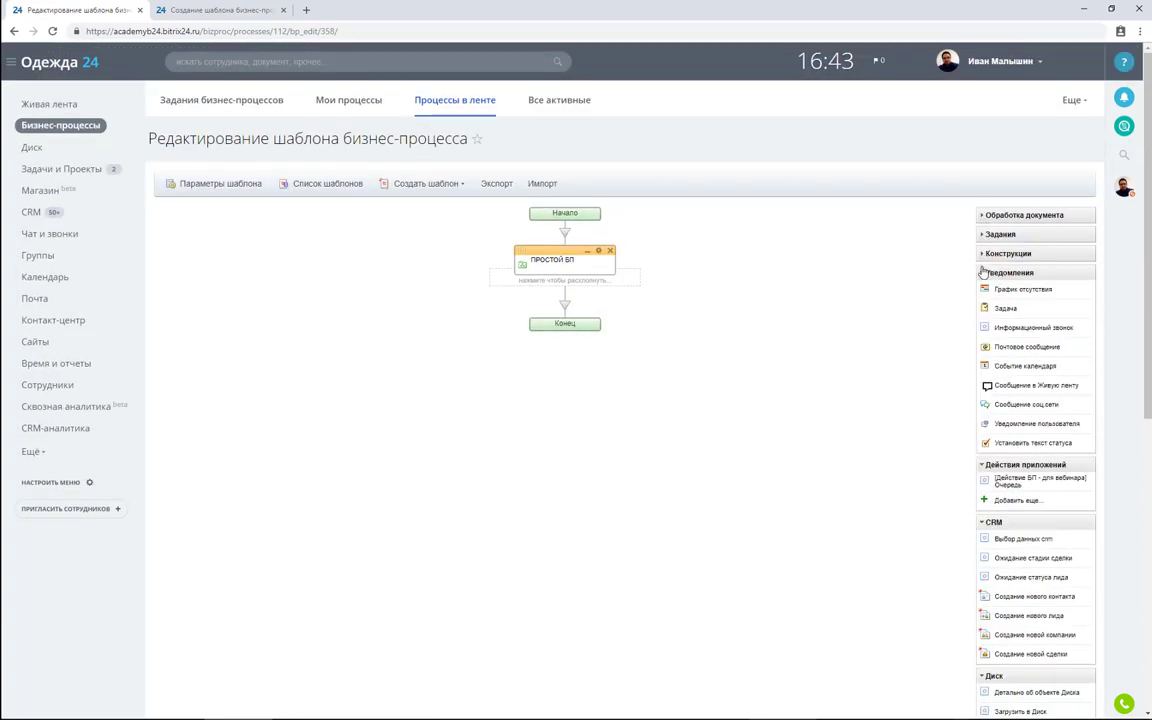
{"action": "left_click", "coordinate": [990, 272]}
{"action": "left_click", "coordinate": [990, 291]}
{"action": "left_click", "coordinate": [990, 310]}
{"action": "left_click", "coordinate": [990, 330]}
{"action": "left_click", "coordinate": [990, 349]}
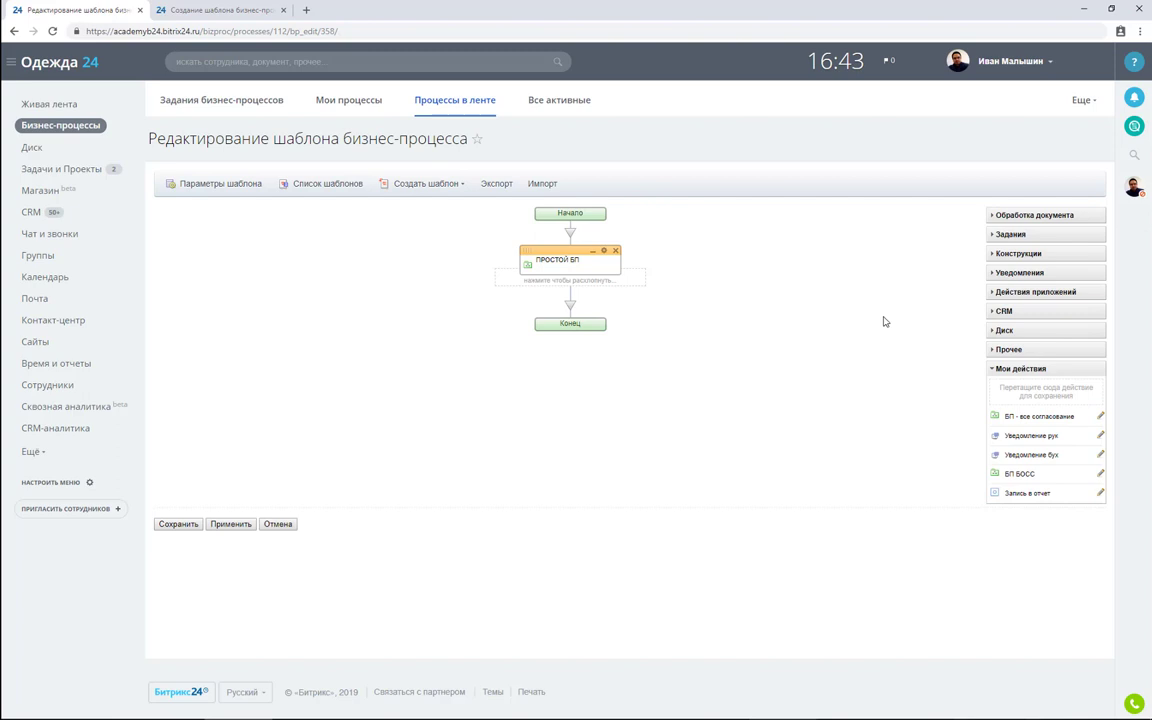
Store the ПРОСТОЙ БП block in Мои действия and insert it into the other template's Начальный status entry, between Начало and Конец
{"action": "left_click_drag", "start_coordinate": [575, 278], "coordinate": [988, 391]}
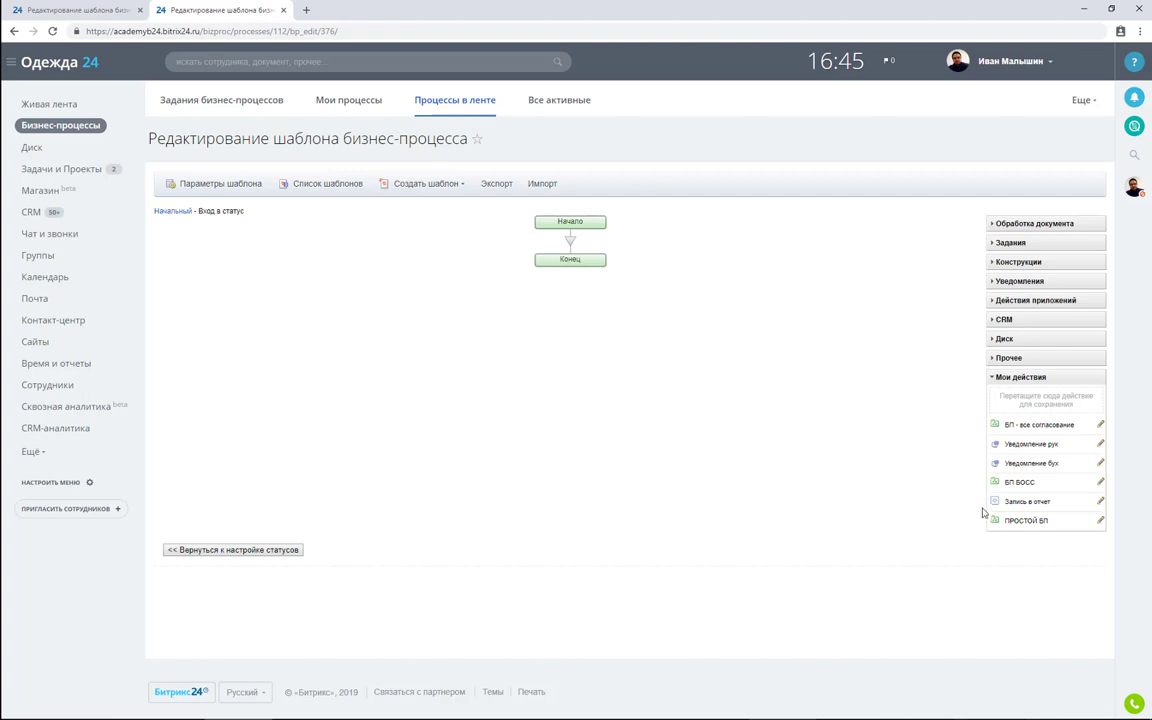
{"action": "left_click_drag", "start_coordinate": [1015, 520], "coordinate": [572, 250]}
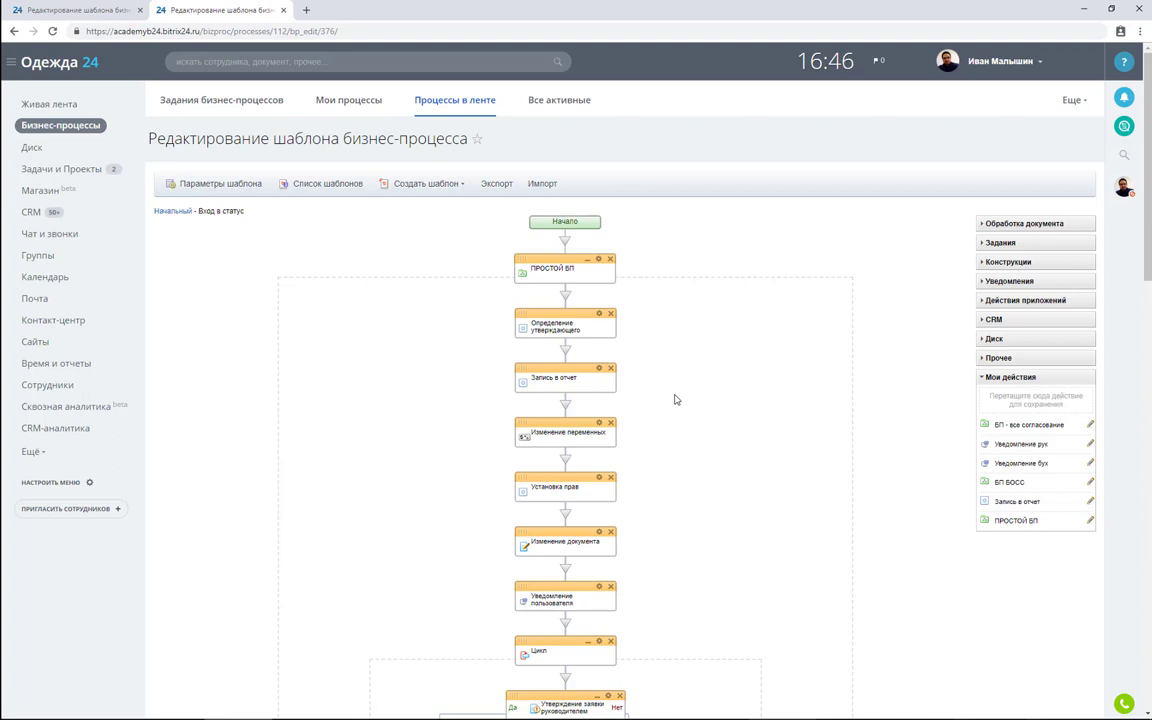
Move the five actions from Определение утверждающего through Изменение документа out above the ПРОСТОЙ БП block, and delete the block with its remaining contents
{"action": "left_click_drag", "start_coordinate": [552, 268], "coordinate": [578, 419]}
{"action": "left_click_drag", "start_coordinate": [586, 530], "coordinate": [567, 465]}
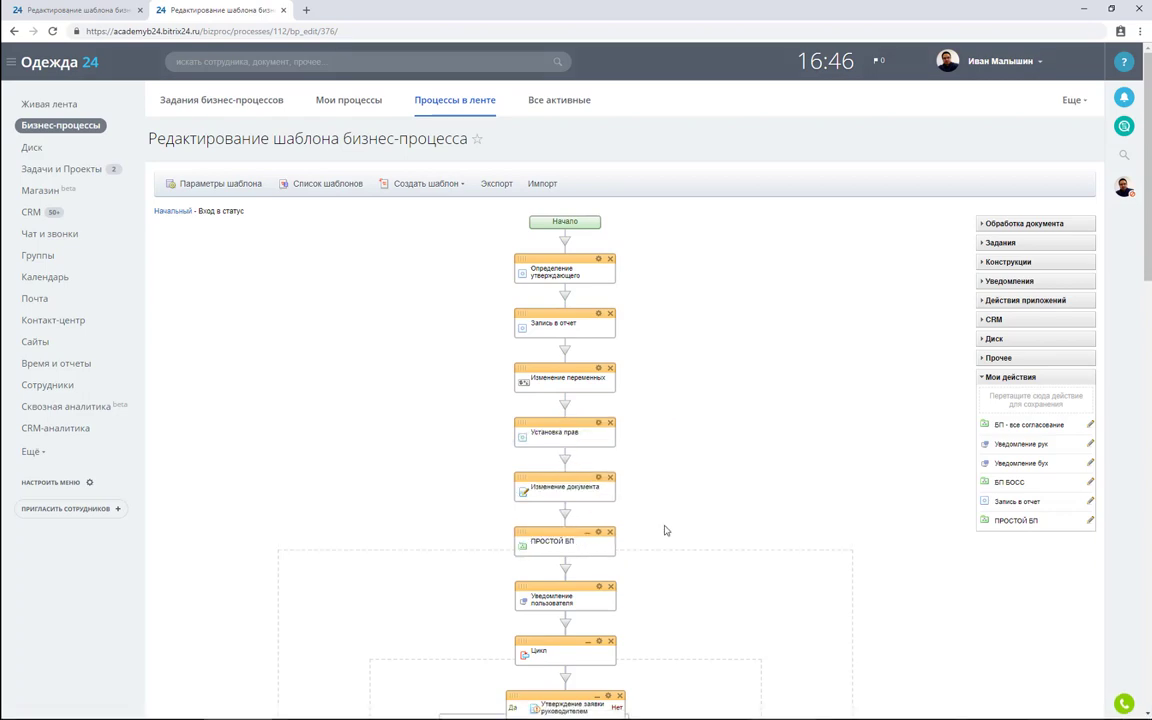
{"action": "scroll", "coordinate": [663, 528], "scroll_direction": "down", "scroll_amount": 4}
{"action": "scroll", "coordinate": [650, 515], "scroll_direction": "up", "scroll_amount": 3}
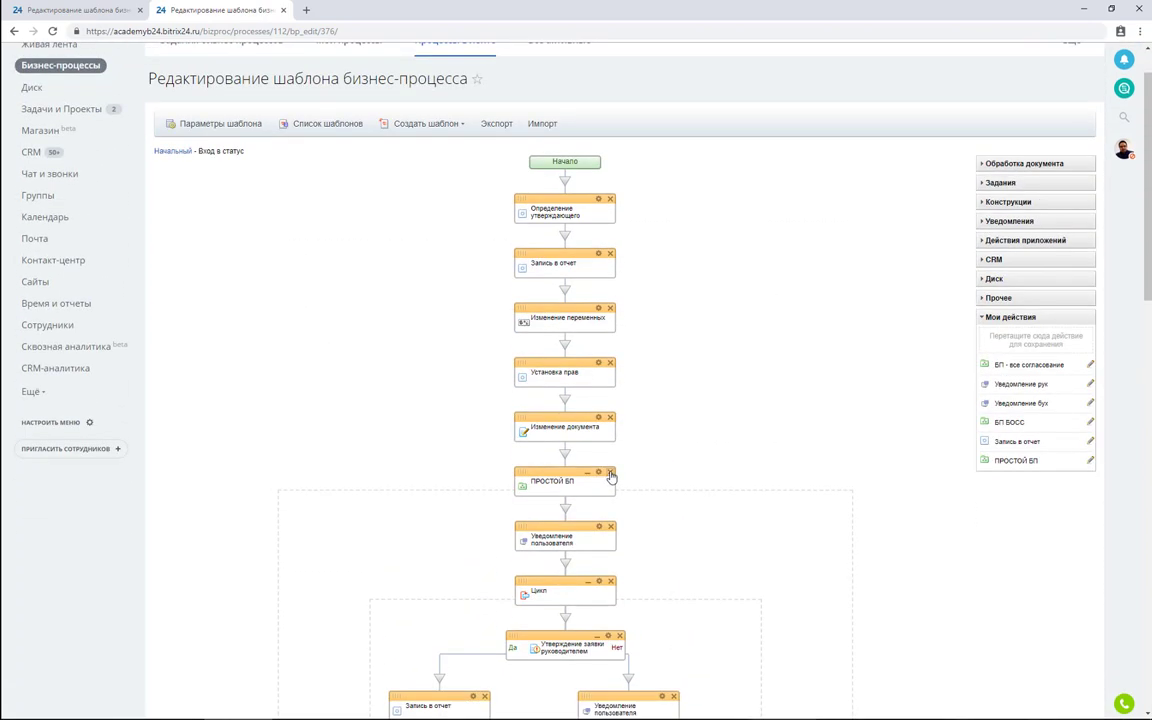
{"action": "left_click", "coordinate": [610, 472]}
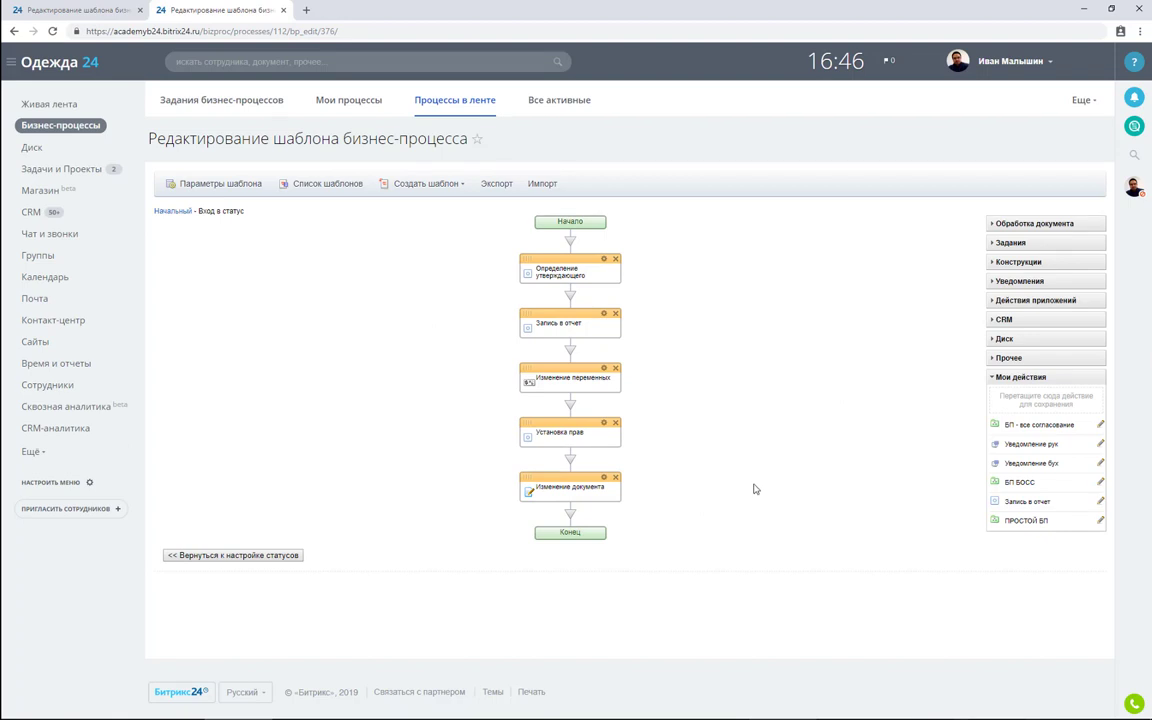
Review the target user and reserve users set in the Определение утверждающего action, and save its settings unchanged
{"action": "left_click", "coordinate": [604, 259]}
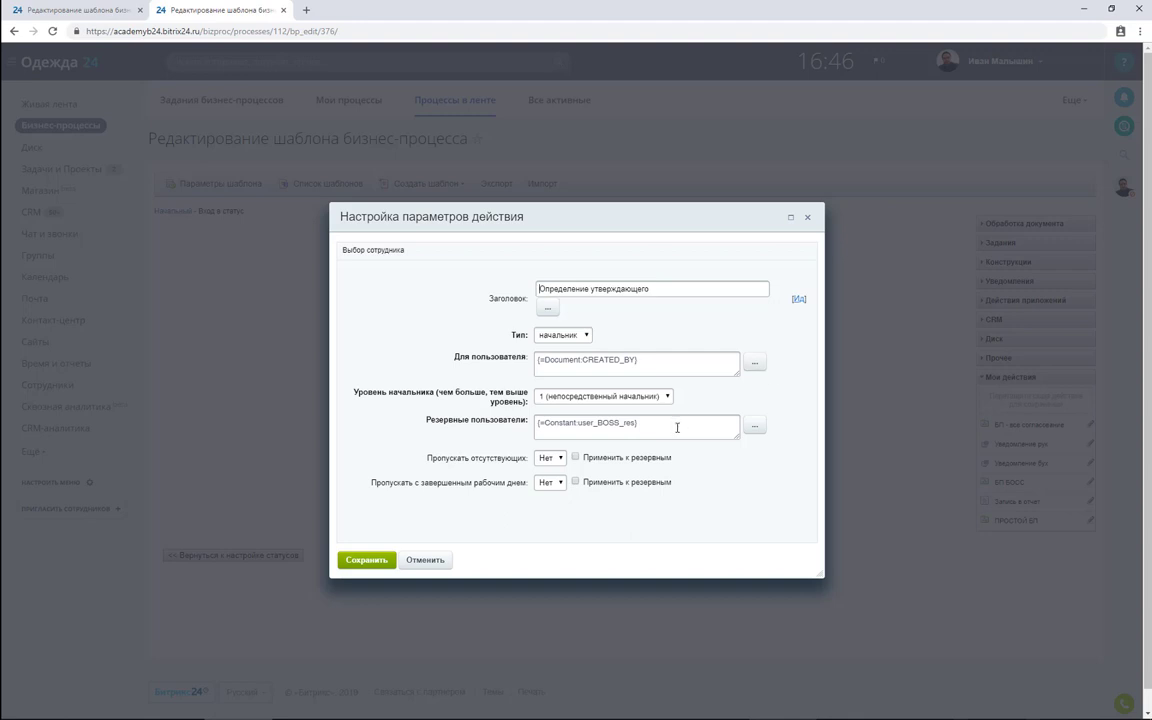
{"action": "left_click_drag", "start_coordinate": [676, 424], "coordinate": [537, 424]}
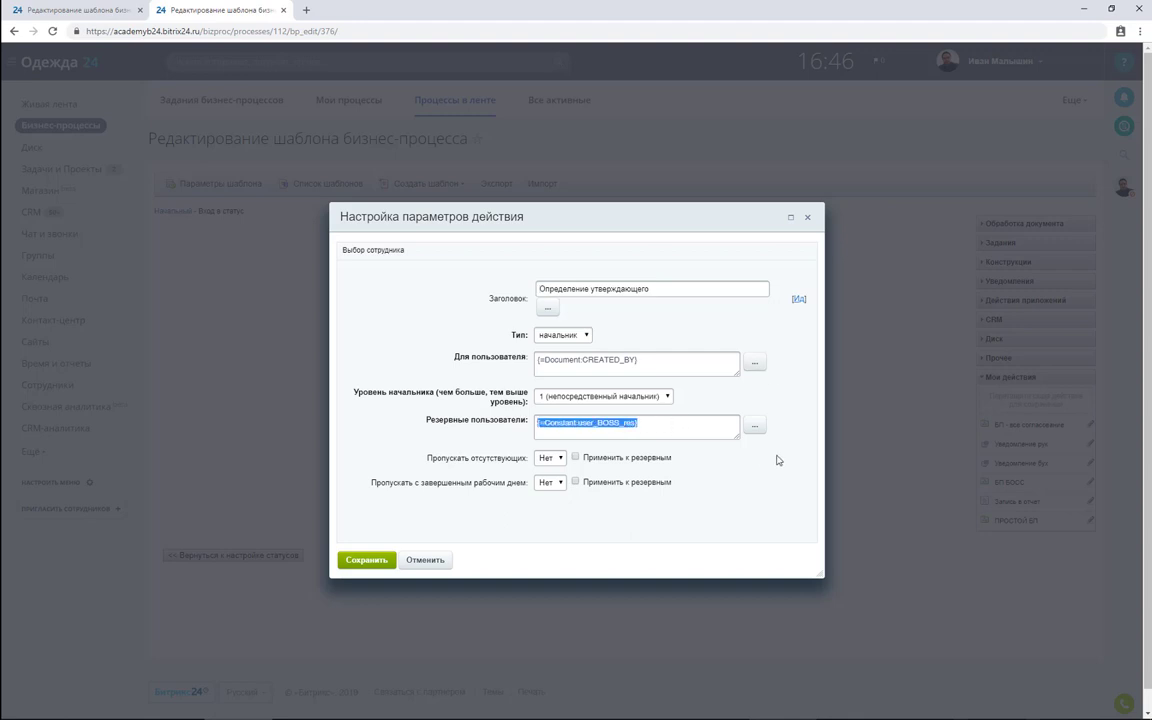
{"action": "left_click_drag", "start_coordinate": [640, 424], "coordinate": [578, 422]}
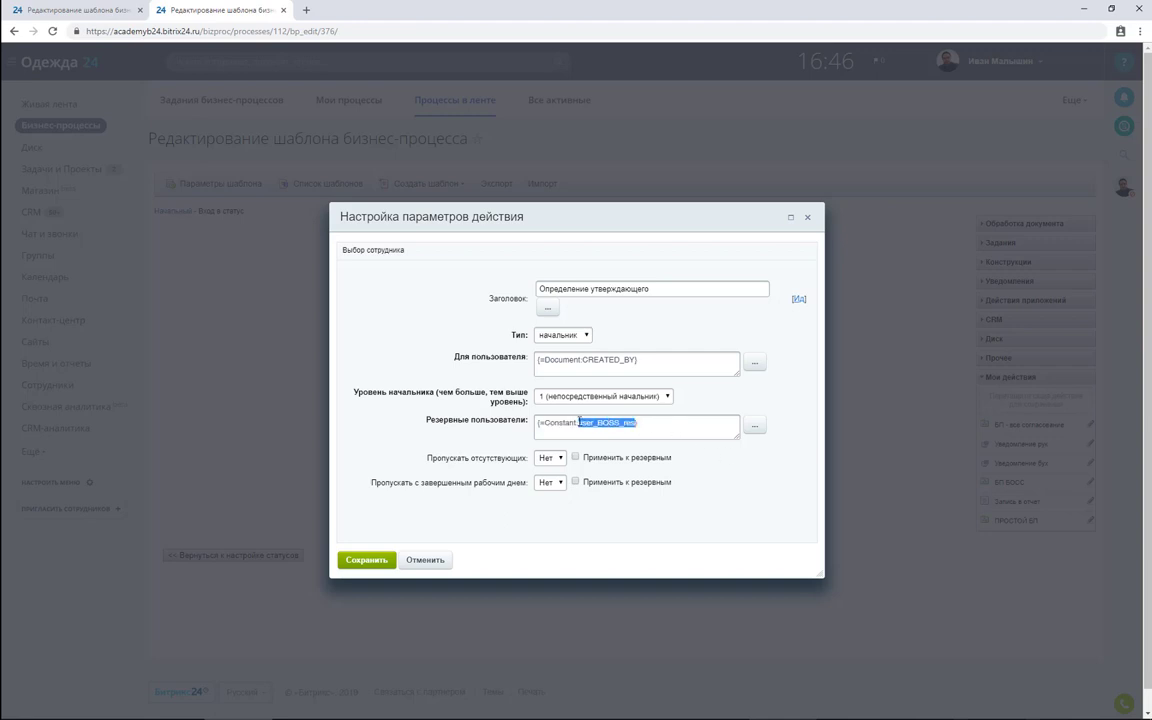
{"action": "left_click", "coordinate": [707, 427]}
{"action": "left_click_drag", "start_coordinate": [538, 360], "coordinate": [645, 359]}
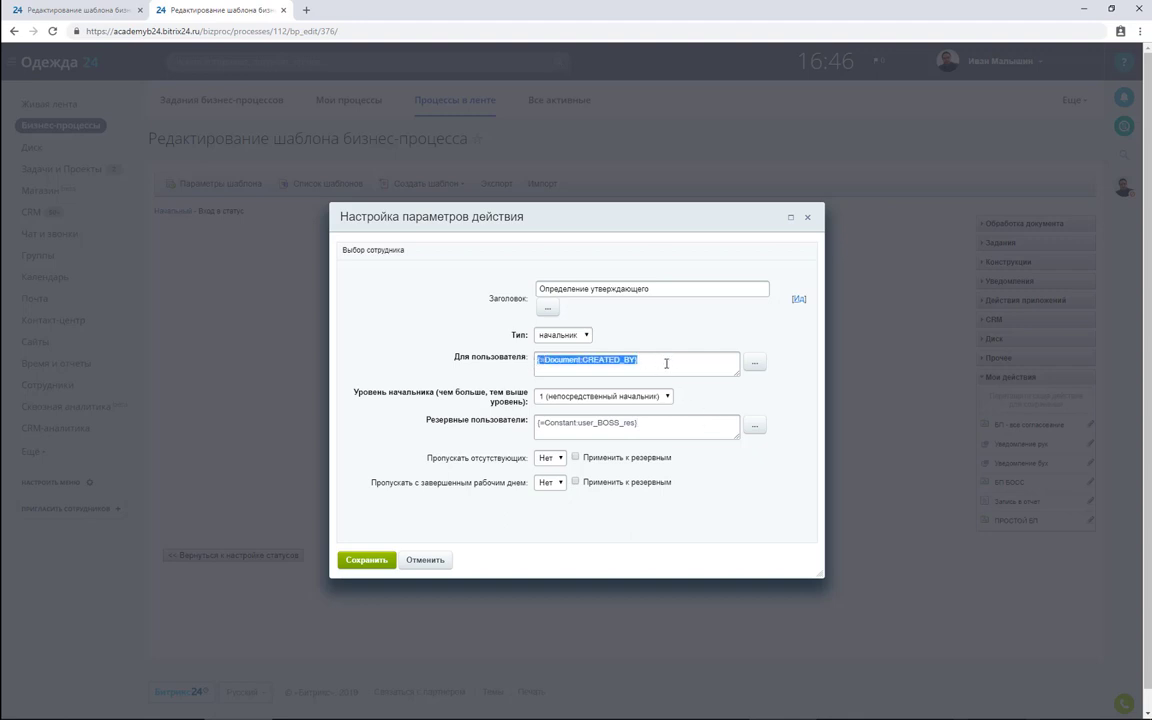
{"action": "left_click", "coordinate": [666, 363]}
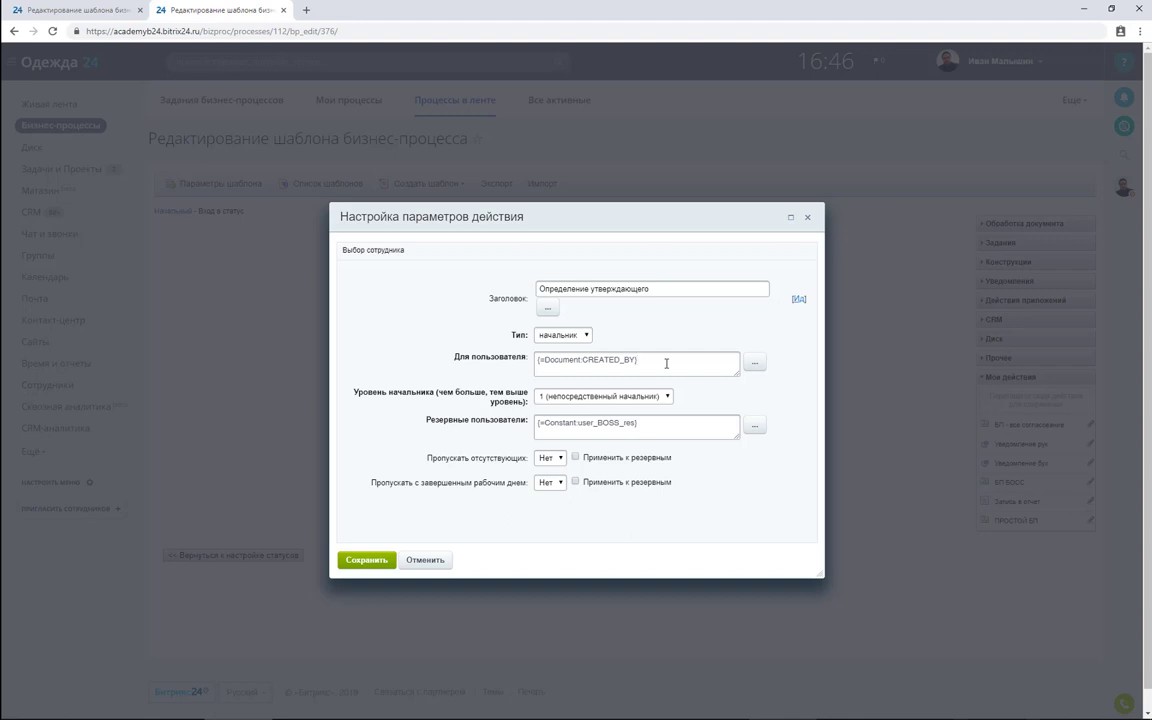
{"action": "left_click", "coordinate": [380, 558]}
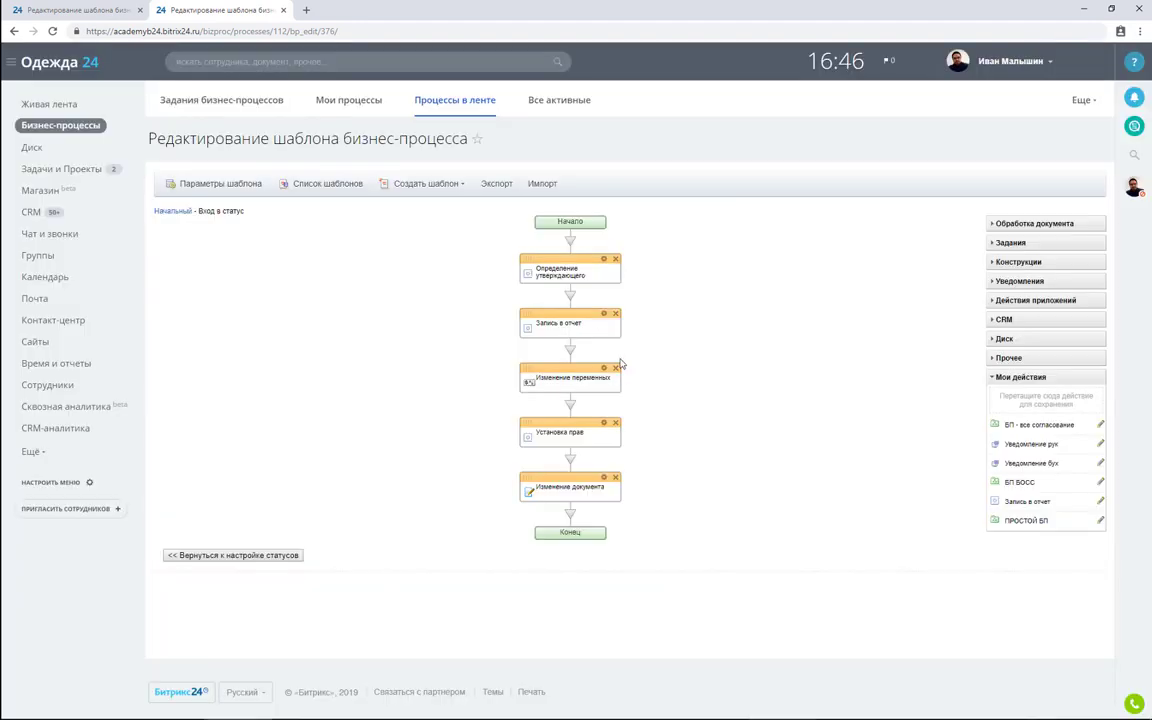
Examine the report text in Запись в отчет and the values assigned to Утверждает and Сотрудник in Изменение переменных
{"action": "left_click", "coordinate": [604, 314]}
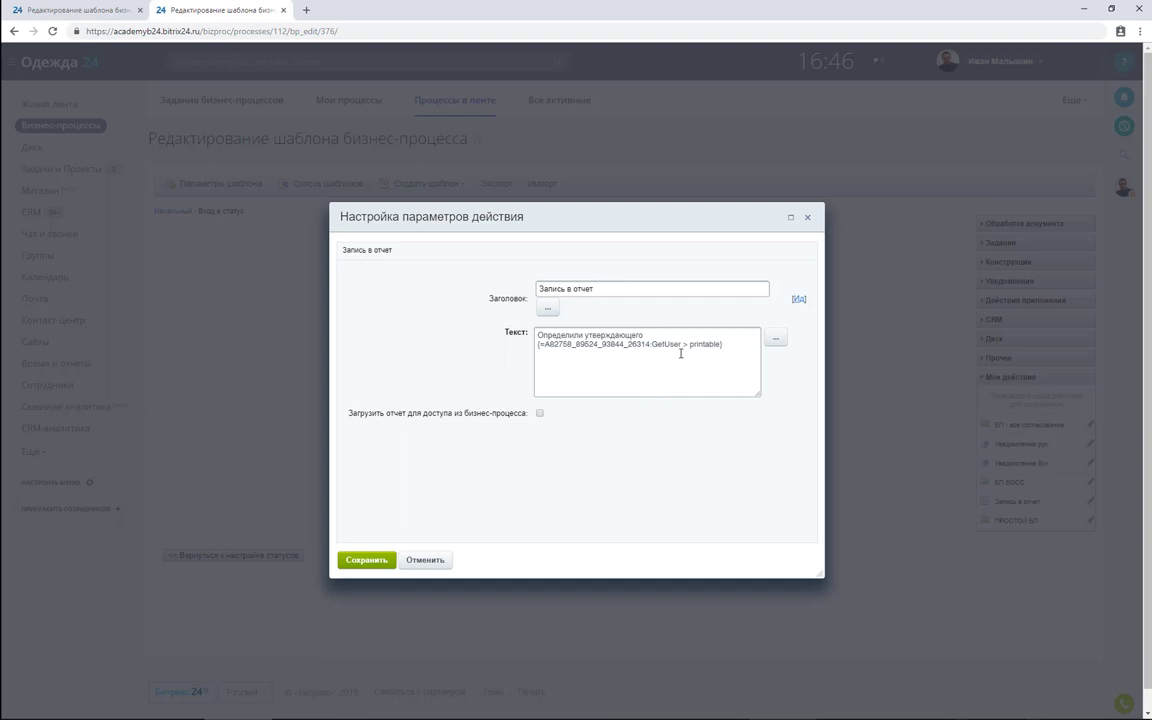
{"action": "left_click_drag", "start_coordinate": [681, 344], "coordinate": [545, 344]}
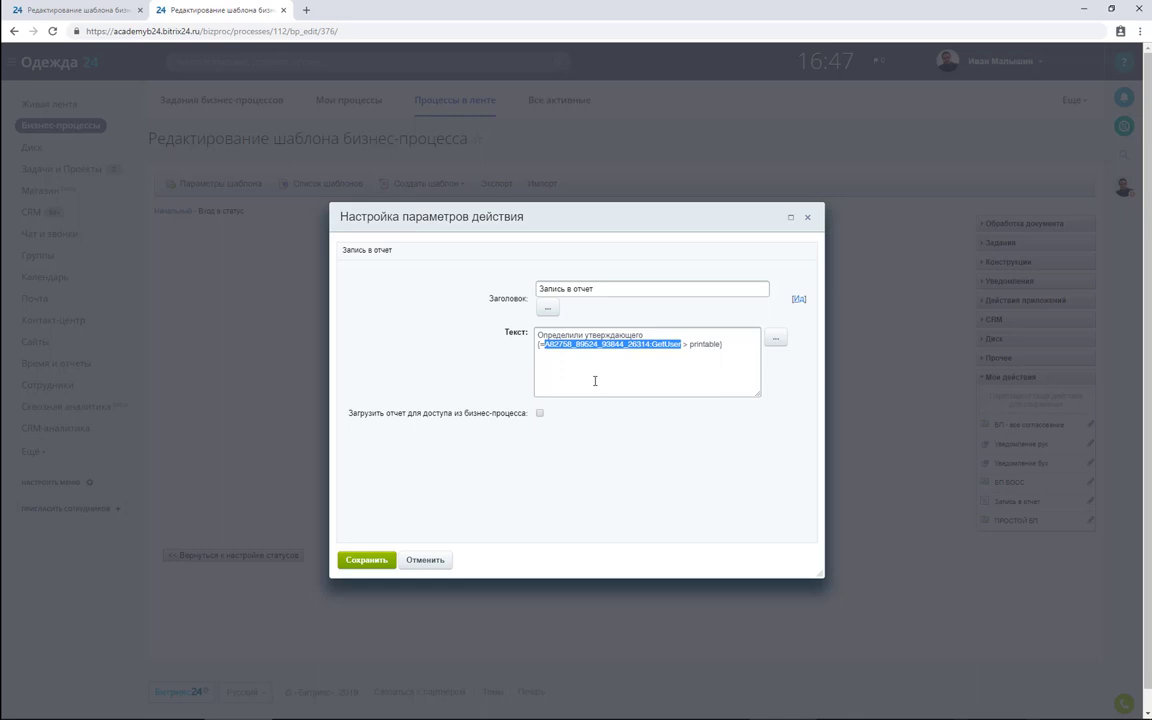
{"action": "left_click", "coordinate": [807, 217]}
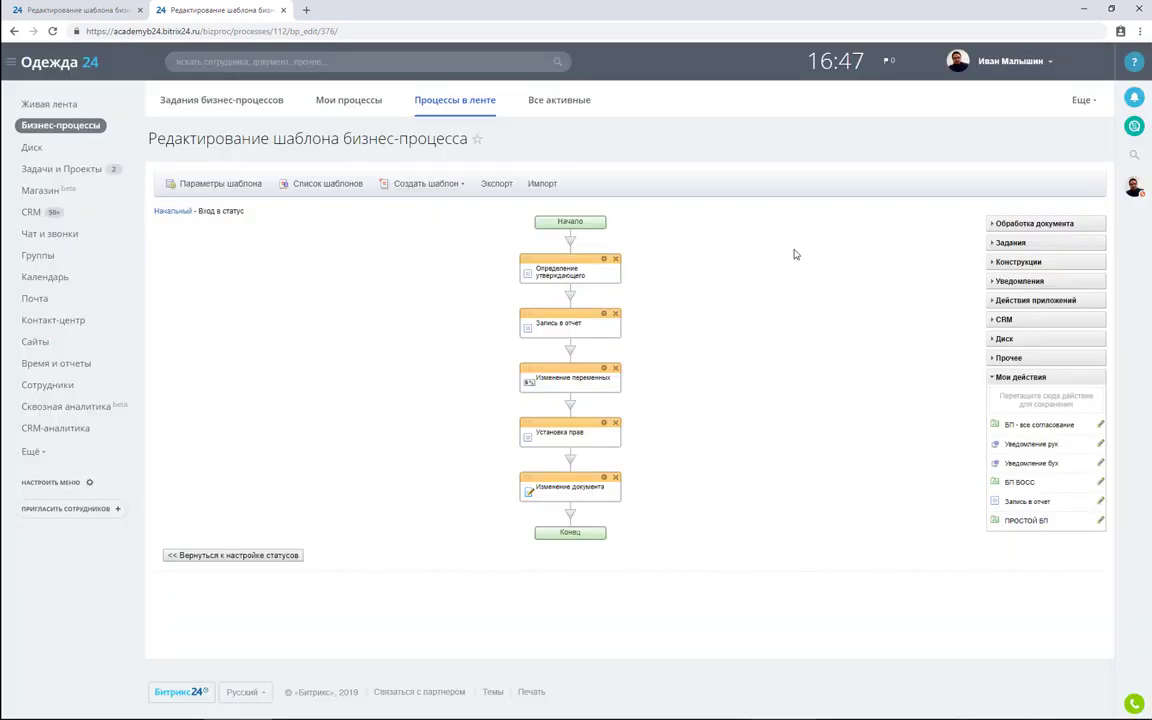
{"action": "left_click", "coordinate": [604, 369]}
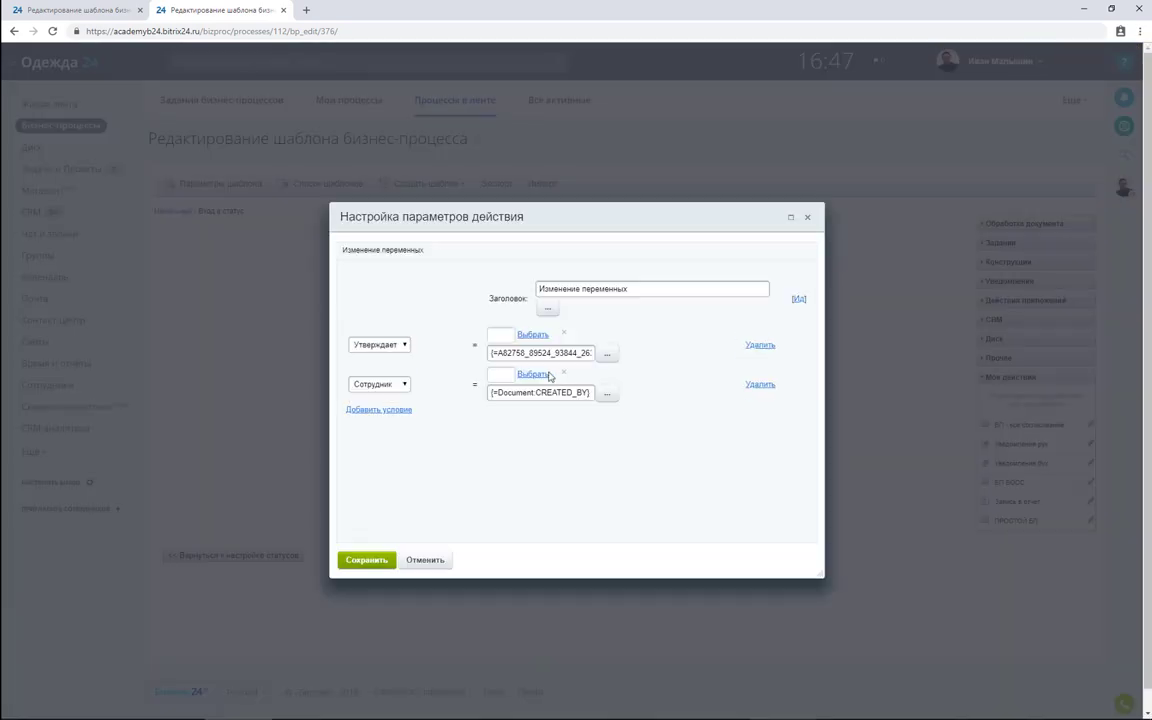
{"action": "left_click_drag", "start_coordinate": [492, 353], "coordinate": [591, 431]}
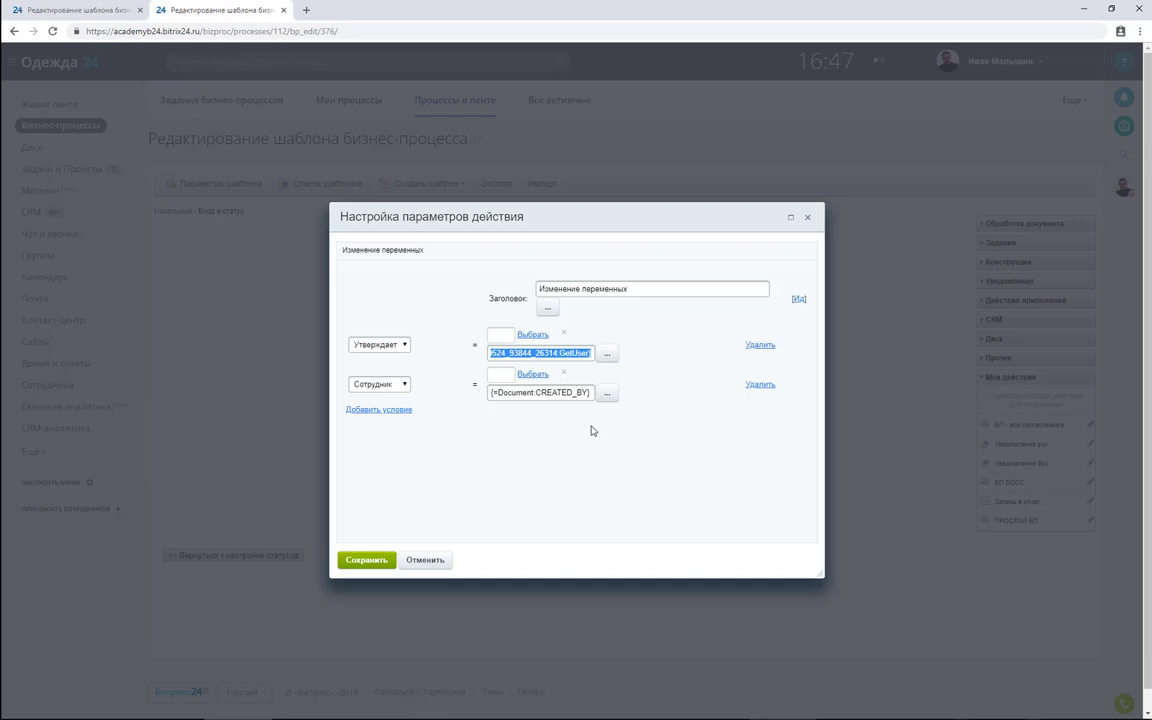
{"action": "left_click", "coordinate": [565, 392]}
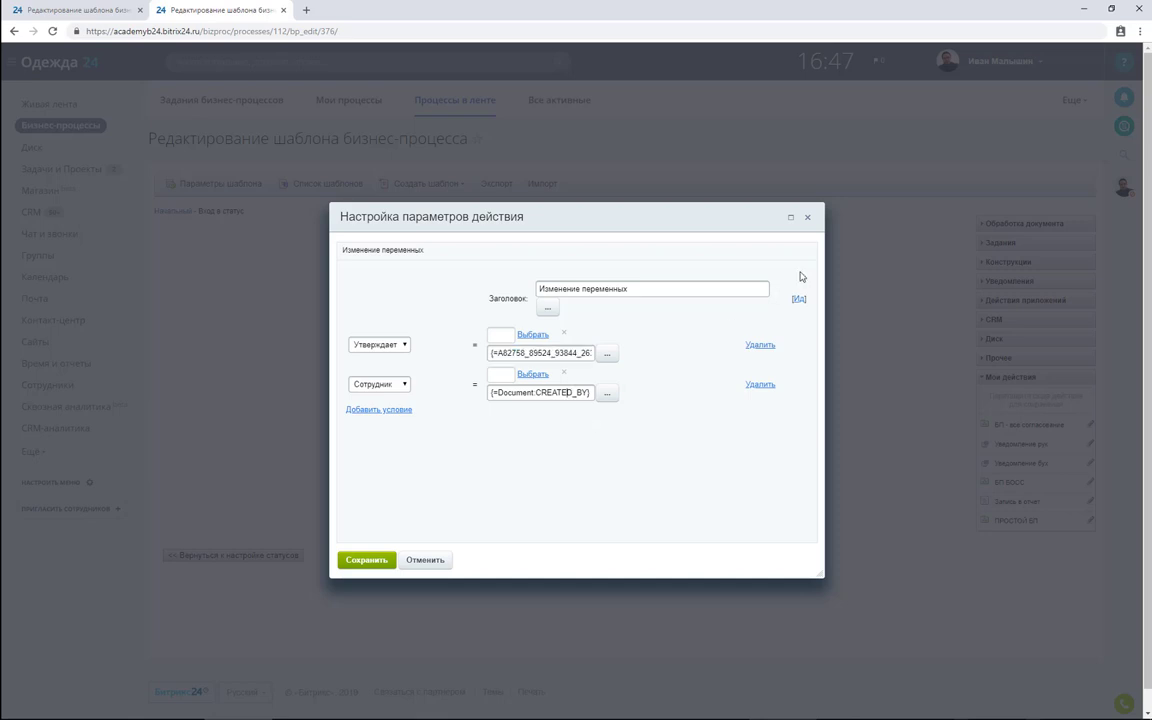
{"action": "left_click", "coordinate": [807, 218]}
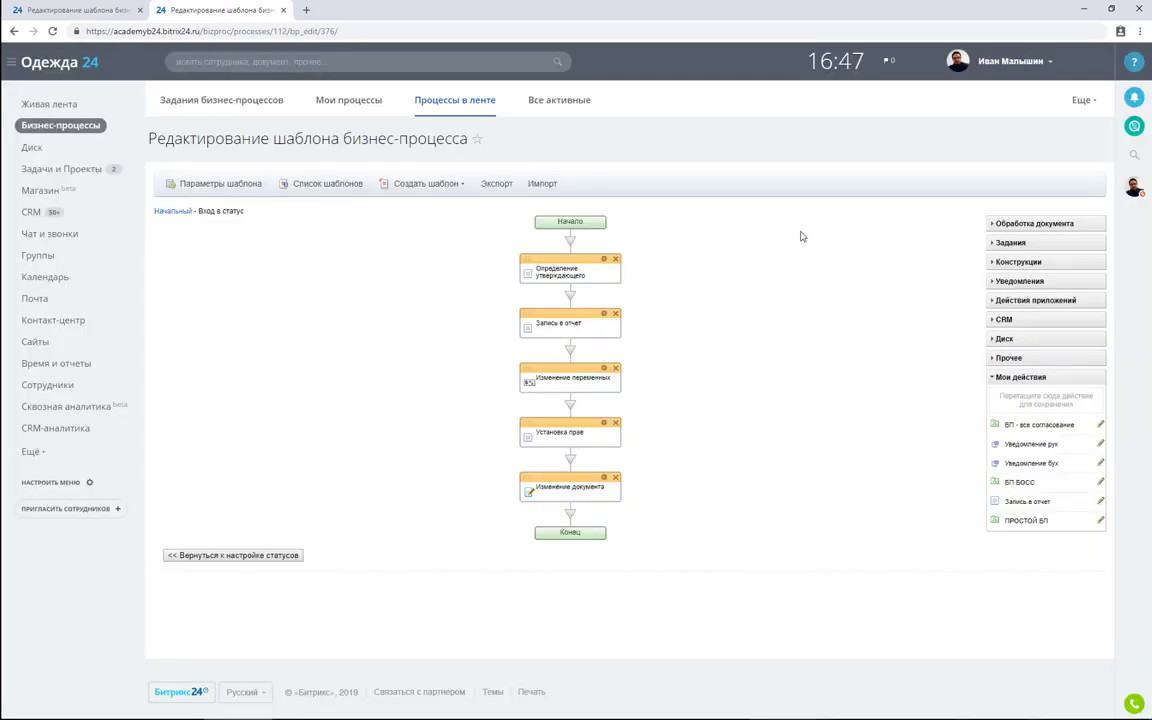
Examine the read permission in Установка прав and the status assigned in Изменение документа, closing both dialogs without saving
{"action": "left_click", "coordinate": [603, 425]}
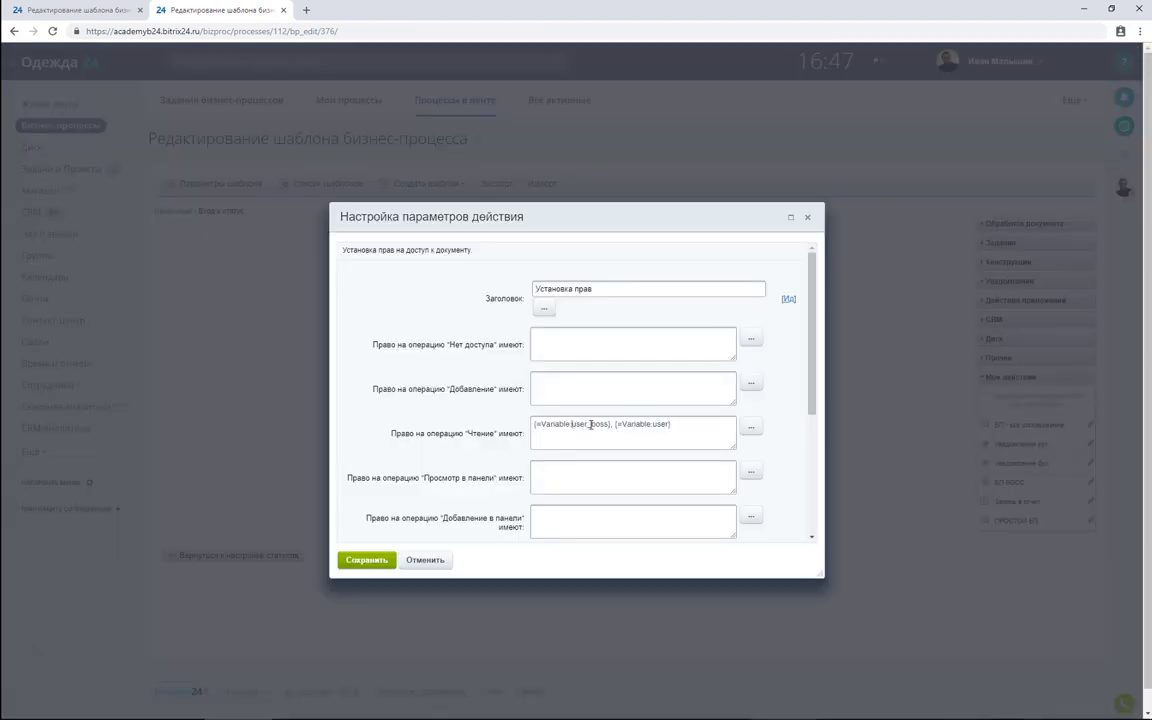
{"action": "double_click", "coordinate": [596, 425]}
{"action": "left_click", "coordinate": [630, 432]}
{"action": "left_click", "coordinate": [808, 218]}
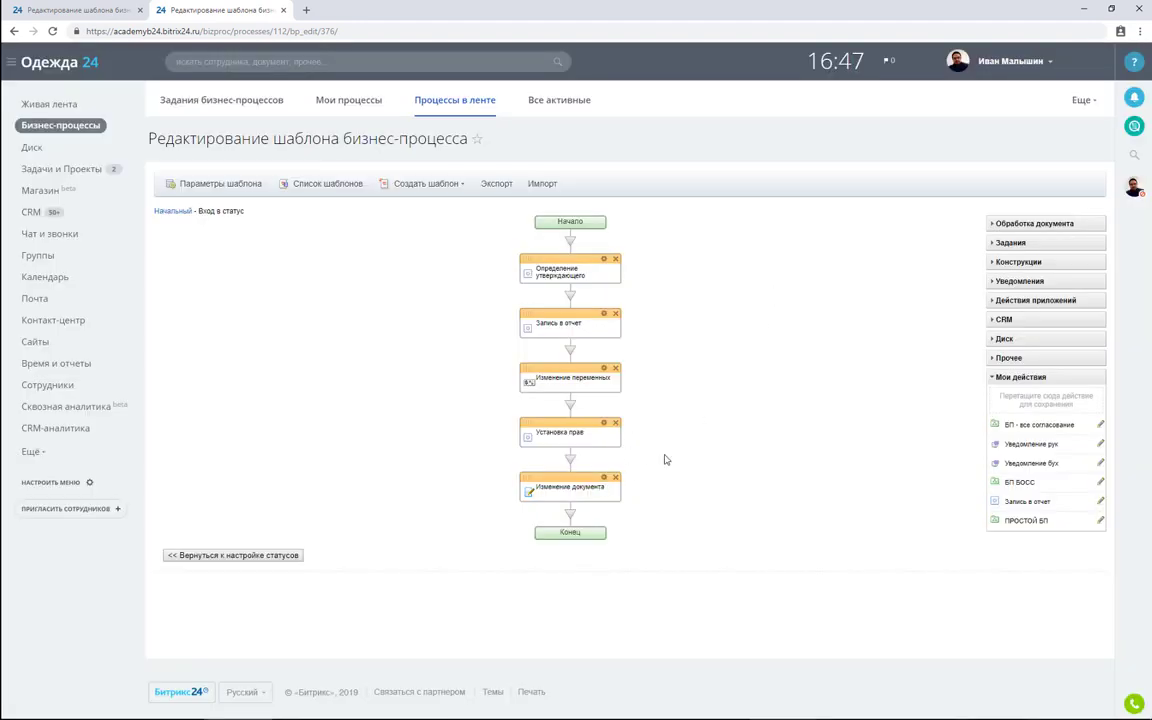
{"action": "double_click", "coordinate": [548, 487]}
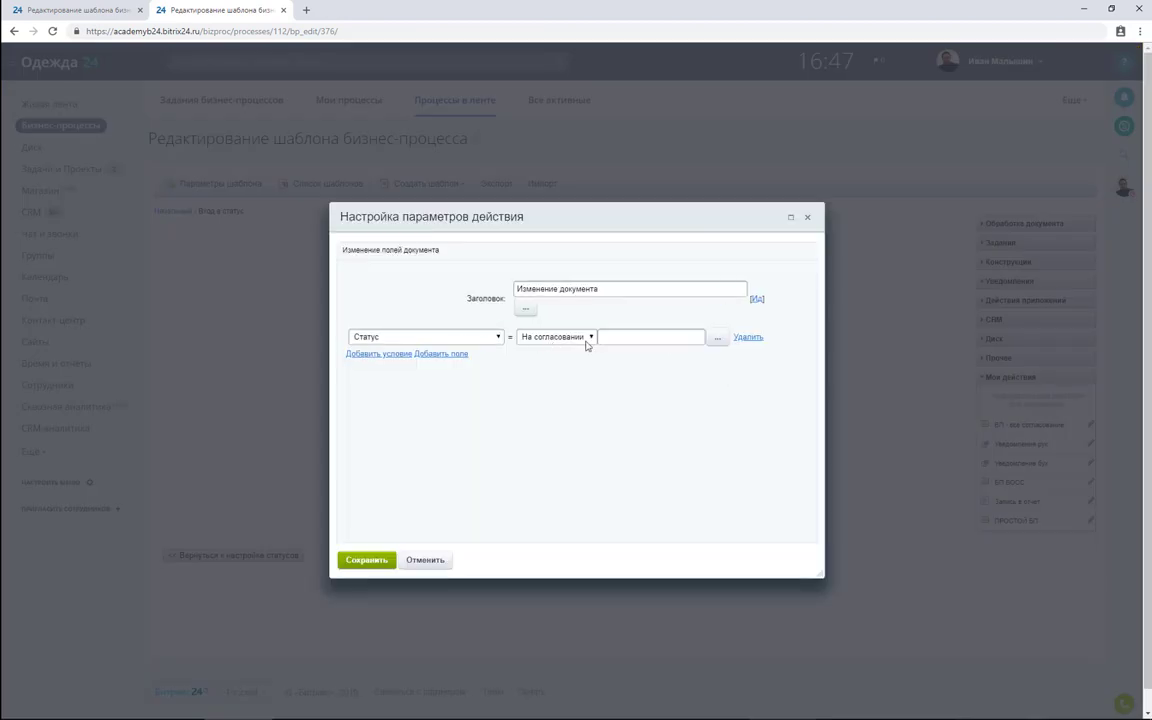
{"action": "left_click", "coordinate": [587, 337]}
{"action": "left_click", "coordinate": [555, 357]}
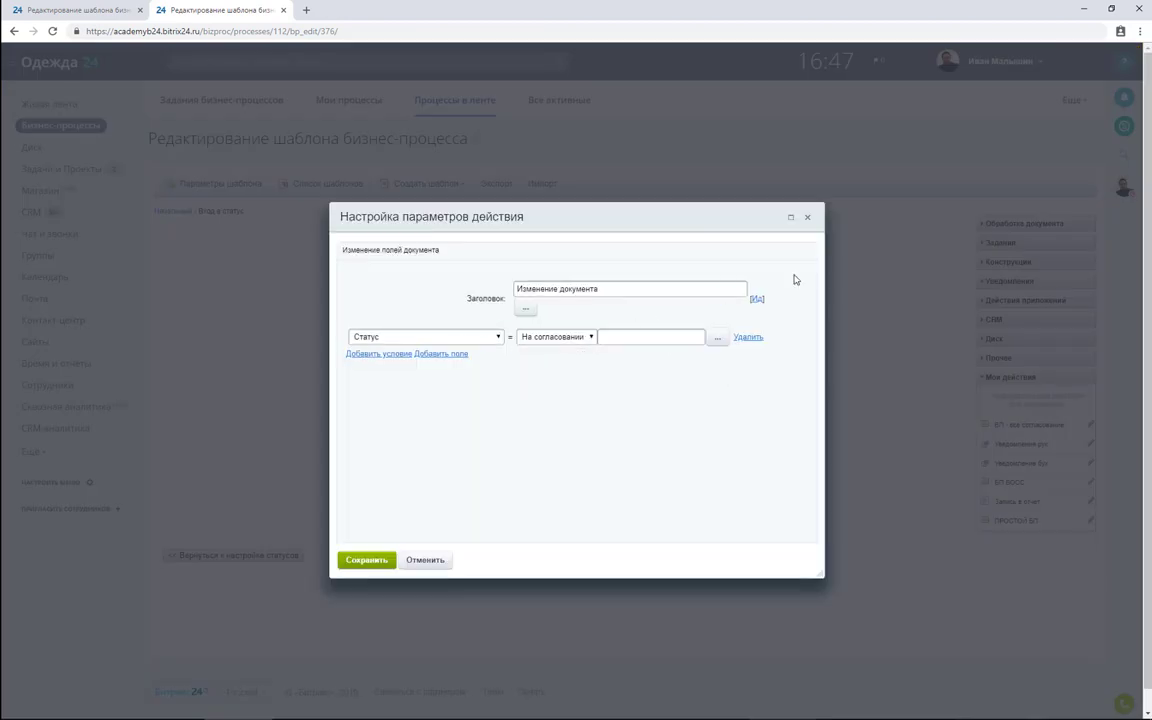
{"action": "left_click", "coordinate": [808, 218]}
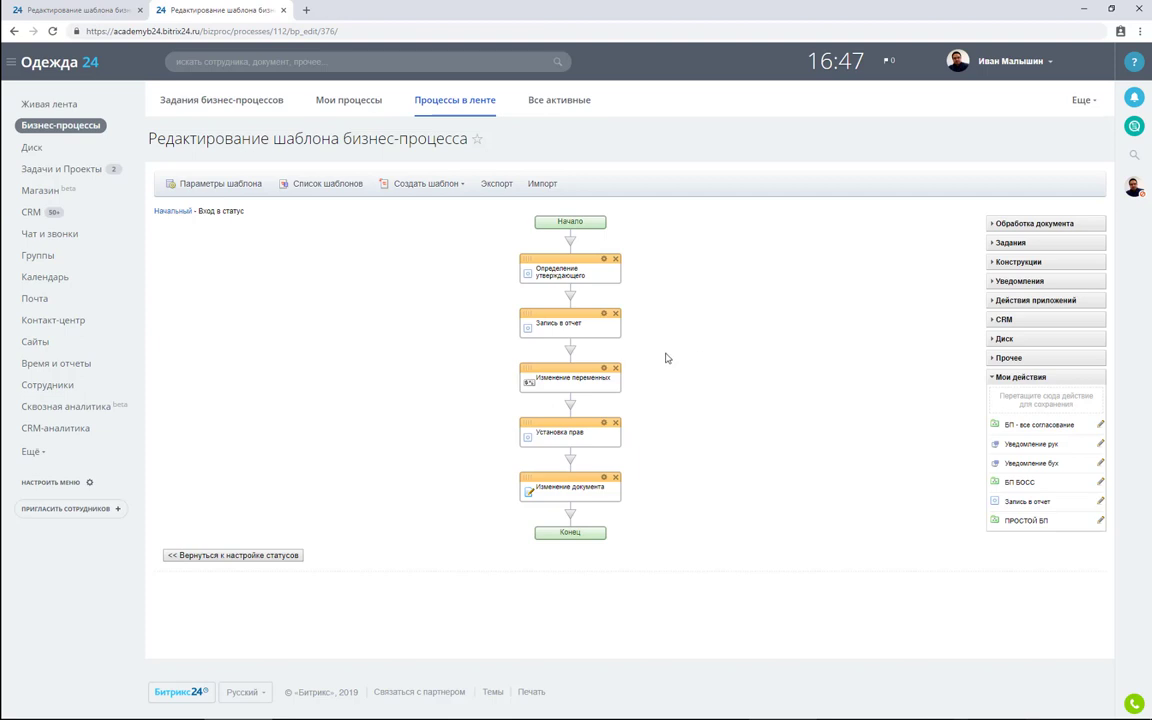
Move Изменение переменных directly below Определение утверждающего, and set its Утверждает variable to that action's additional result Выбранный сотрудник
{"action": "left_click_drag", "start_coordinate": [545, 378], "coordinate": [568, 292]}
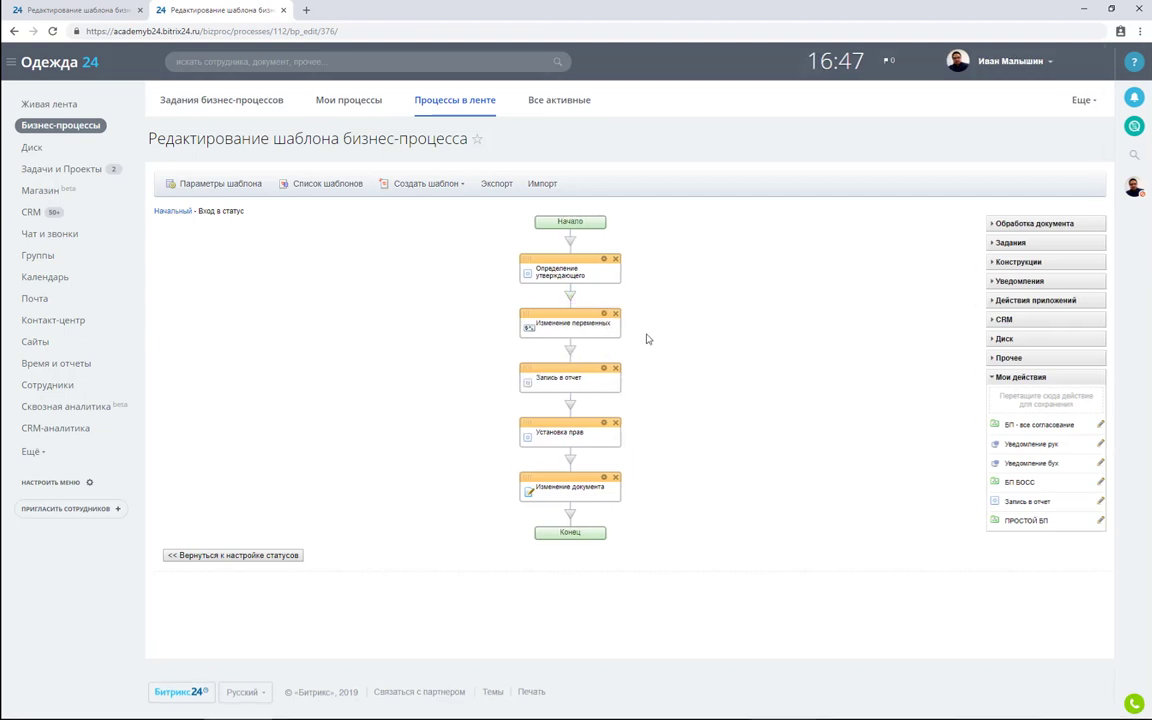
{"action": "left_click", "coordinate": [603, 314]}
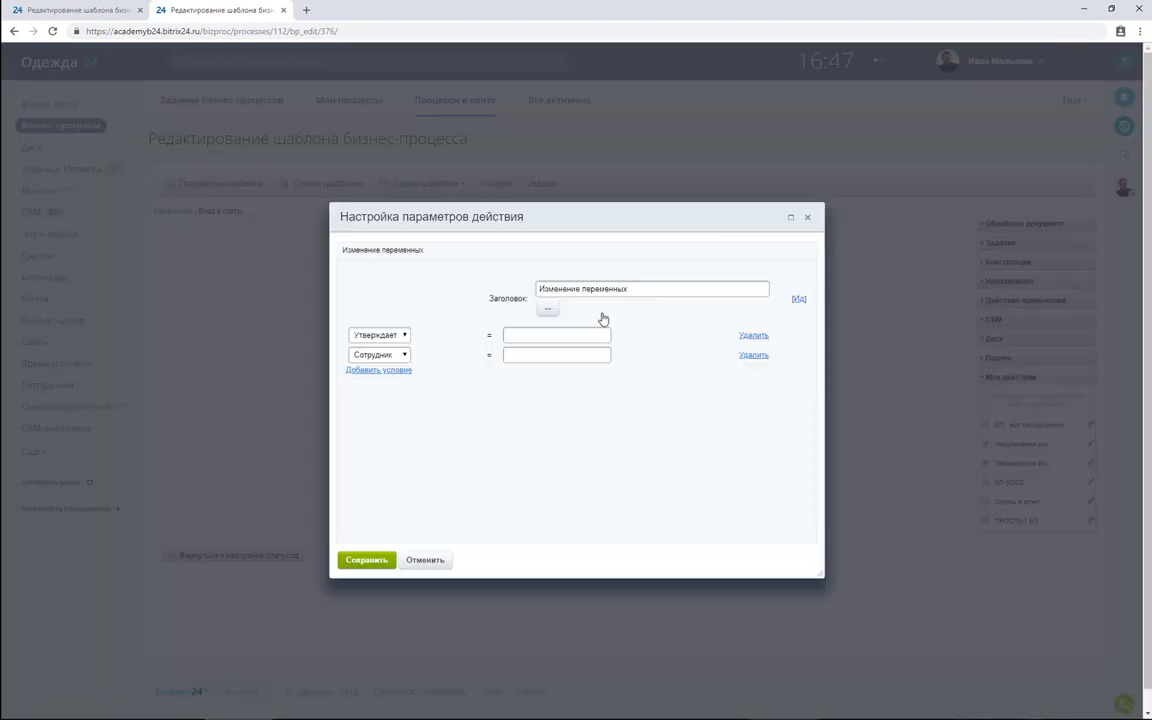
{"action": "left_click_drag", "start_coordinate": [492, 352], "coordinate": [658, 357]}
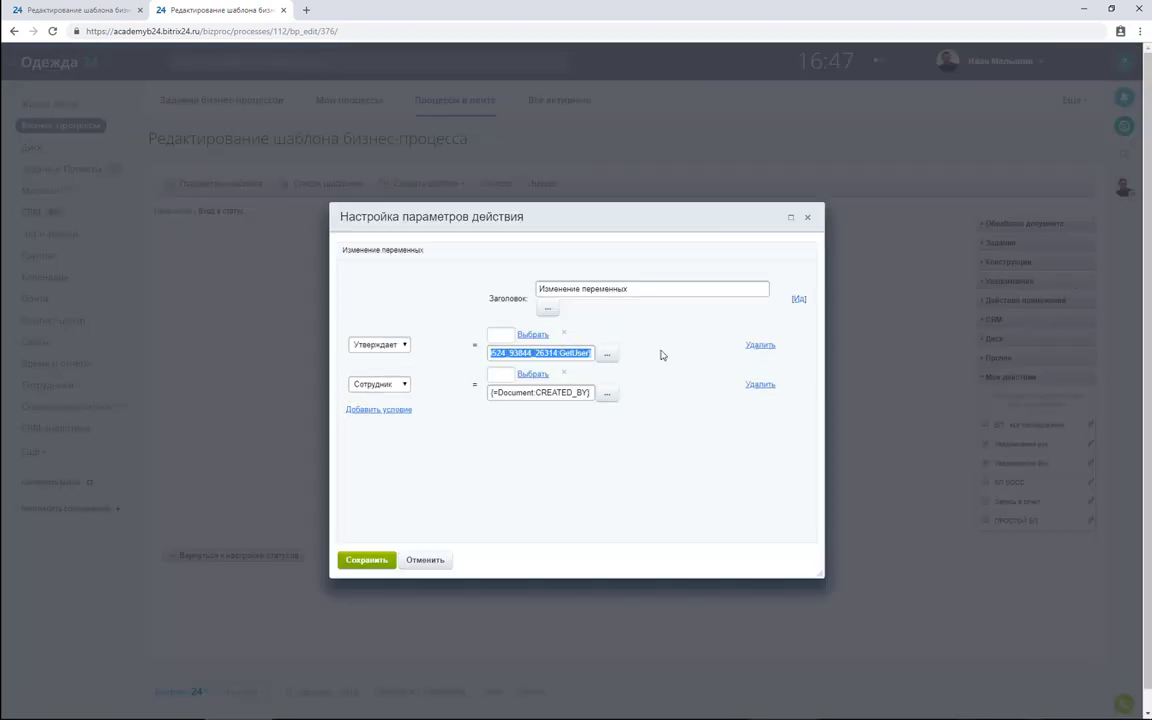
{"action": "key", "text": "BackSpace"}
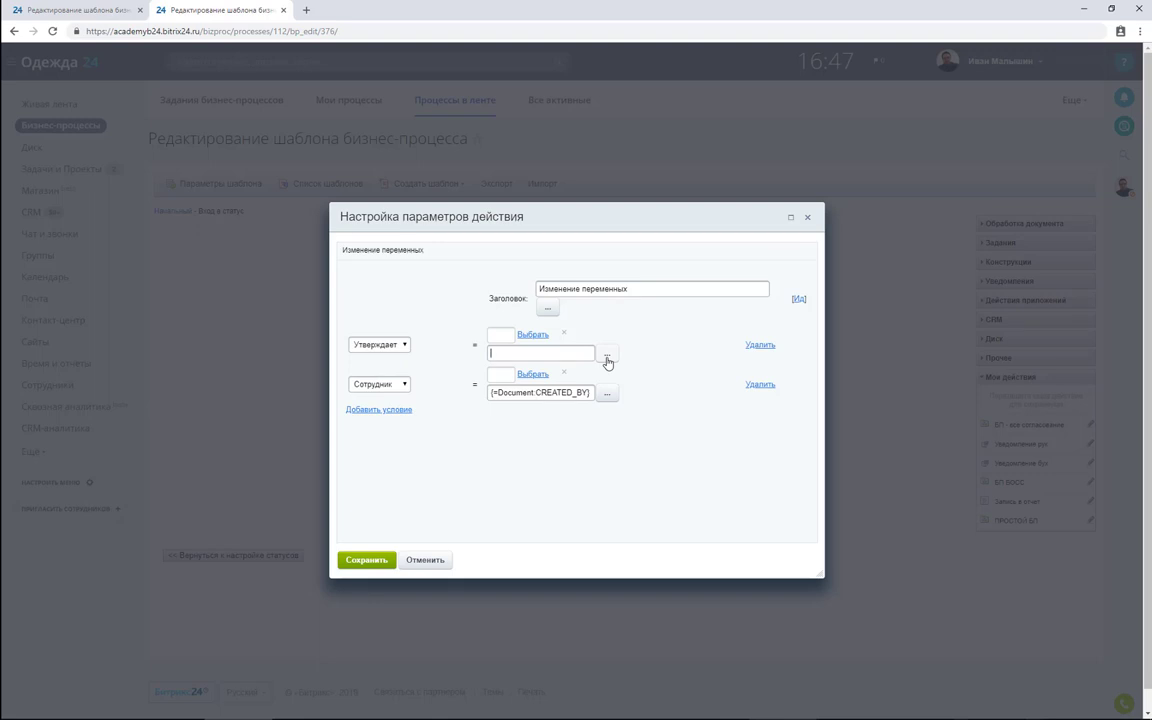
{"action": "left_click", "coordinate": [607, 358]}
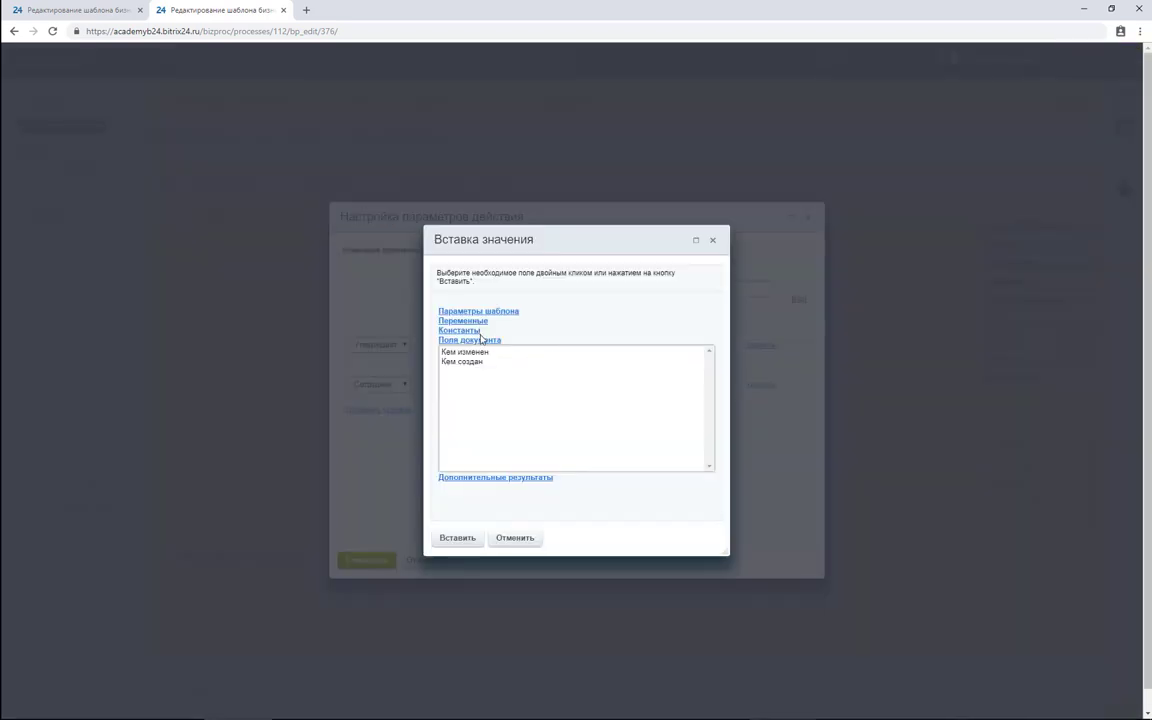
{"action": "left_click", "coordinate": [480, 478]}
{"action": "left_click", "coordinate": [505, 371]}
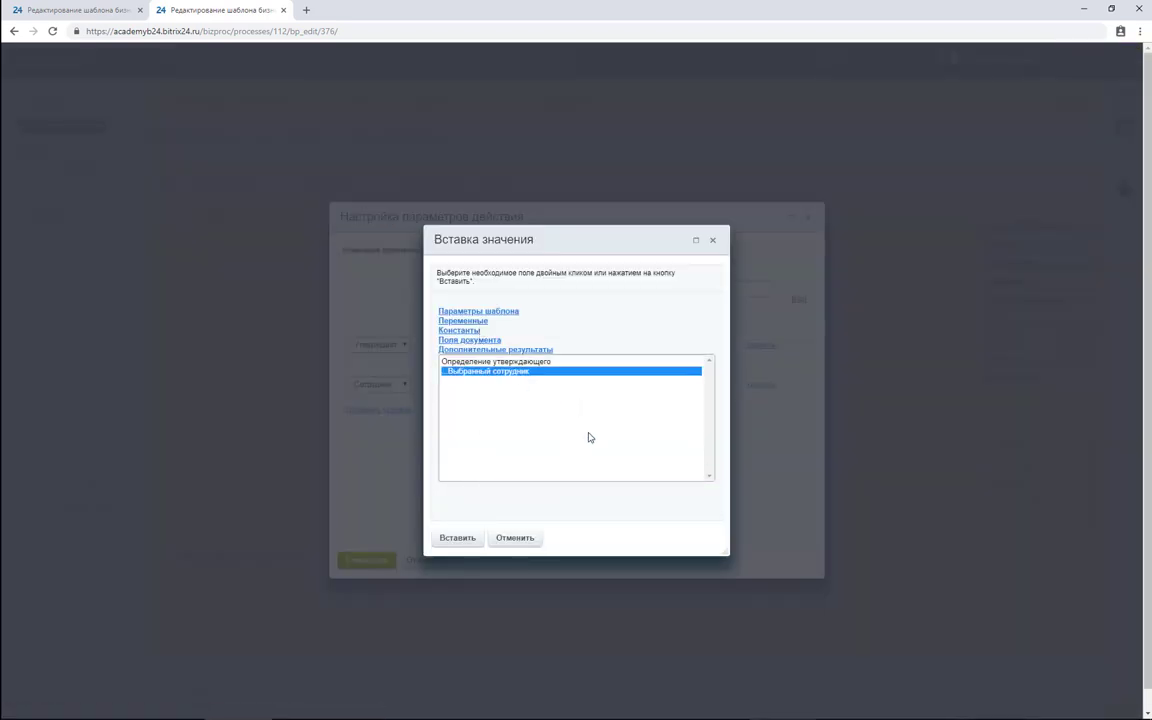
{"action": "left_click", "coordinate": [468, 541]}
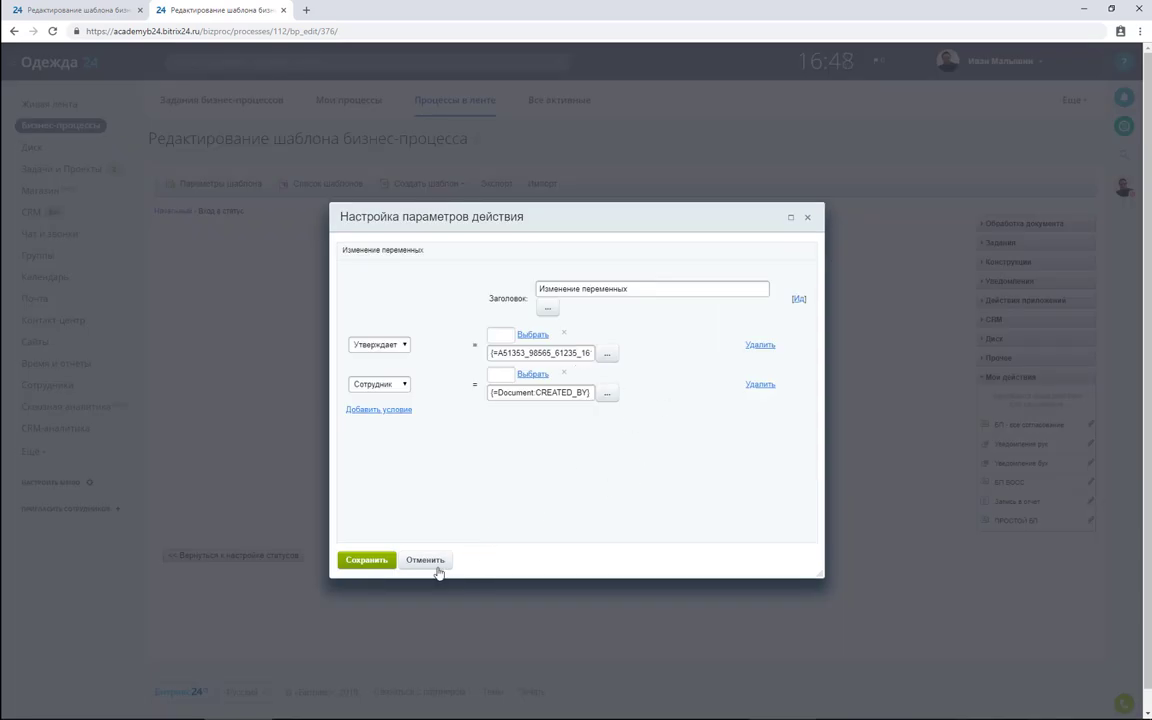
{"action": "left_click", "coordinate": [370, 560]}
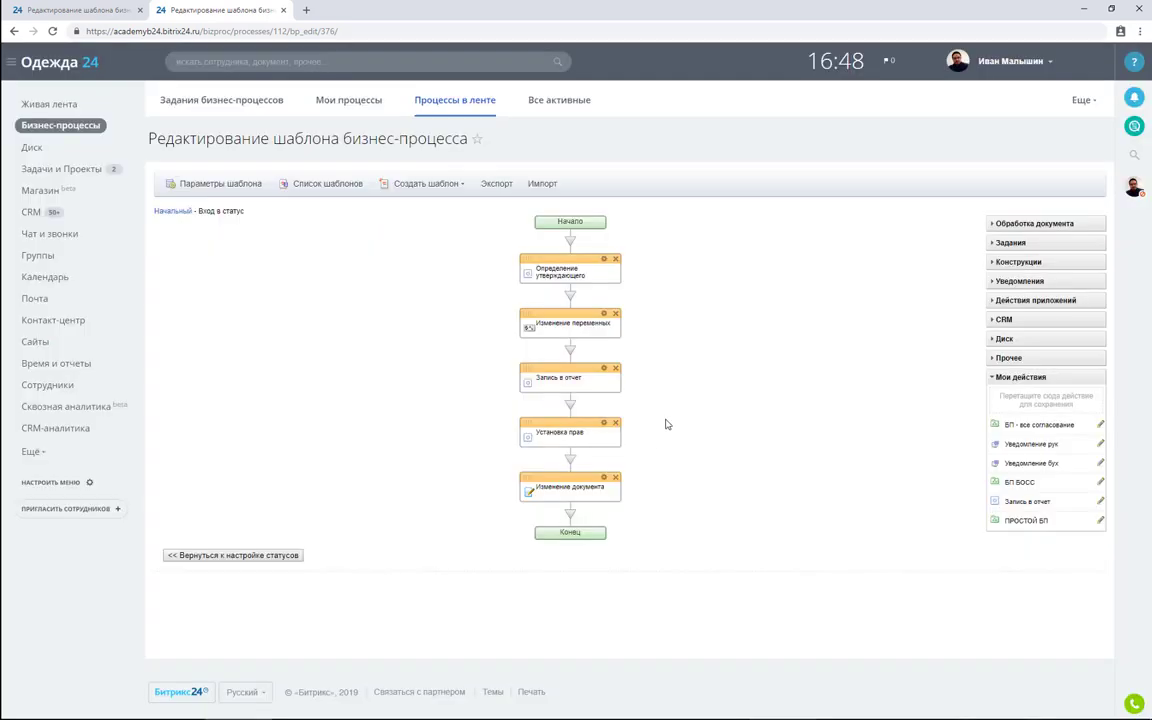
Replace the old user reference in the Запись в отчет text with the variable Утверждает, and save the action
{"action": "left_click", "coordinate": [604, 370]}
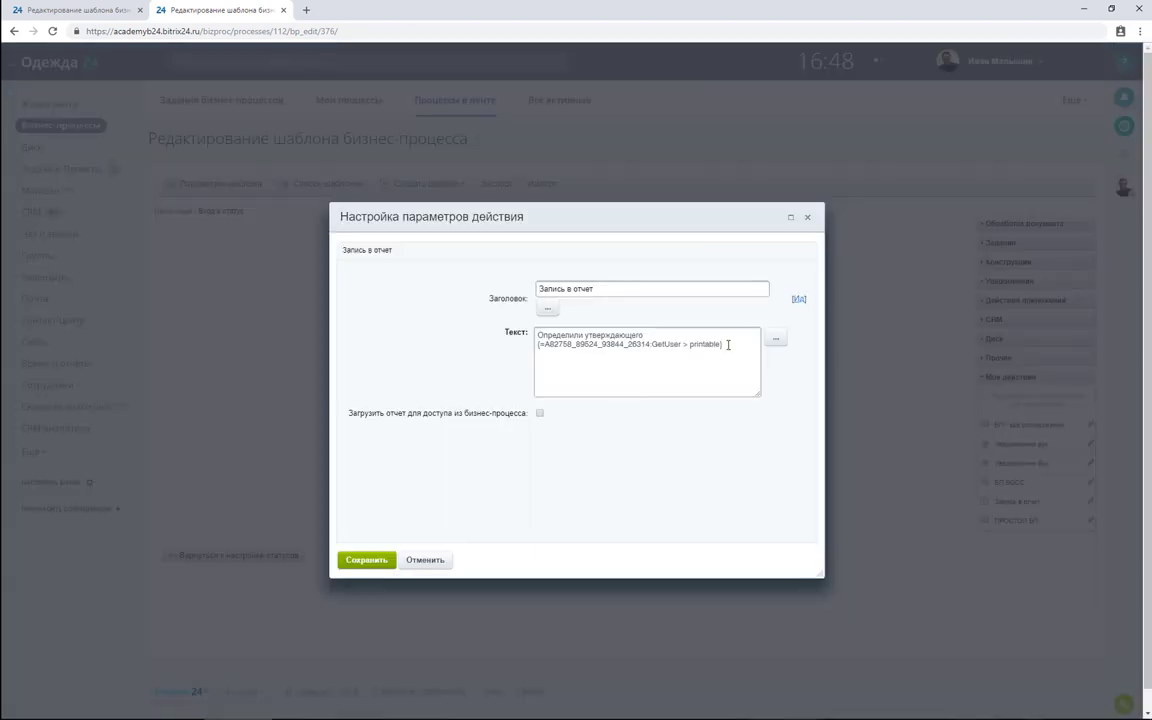
{"action": "left_click_drag", "start_coordinate": [728, 343], "coordinate": [470, 366]}
{"action": "key", "text": "BackSpace"}
{"action": "left_click", "coordinate": [775, 343]}
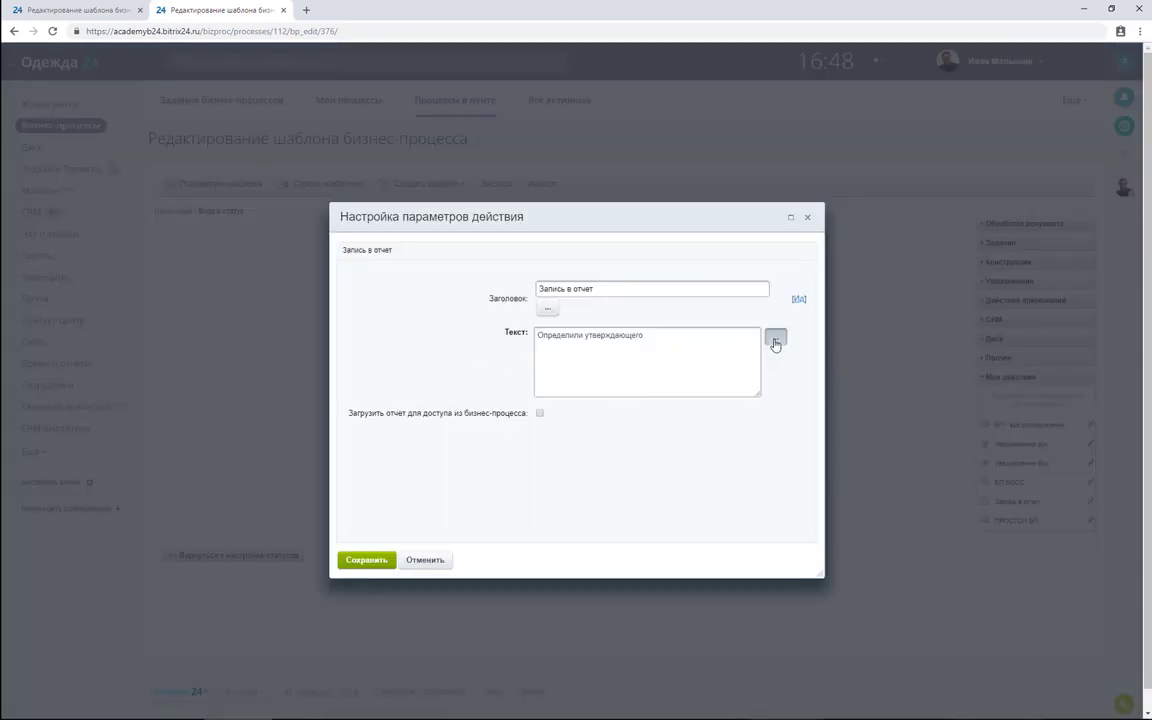
{"action": "left_click", "coordinate": [470, 321]}
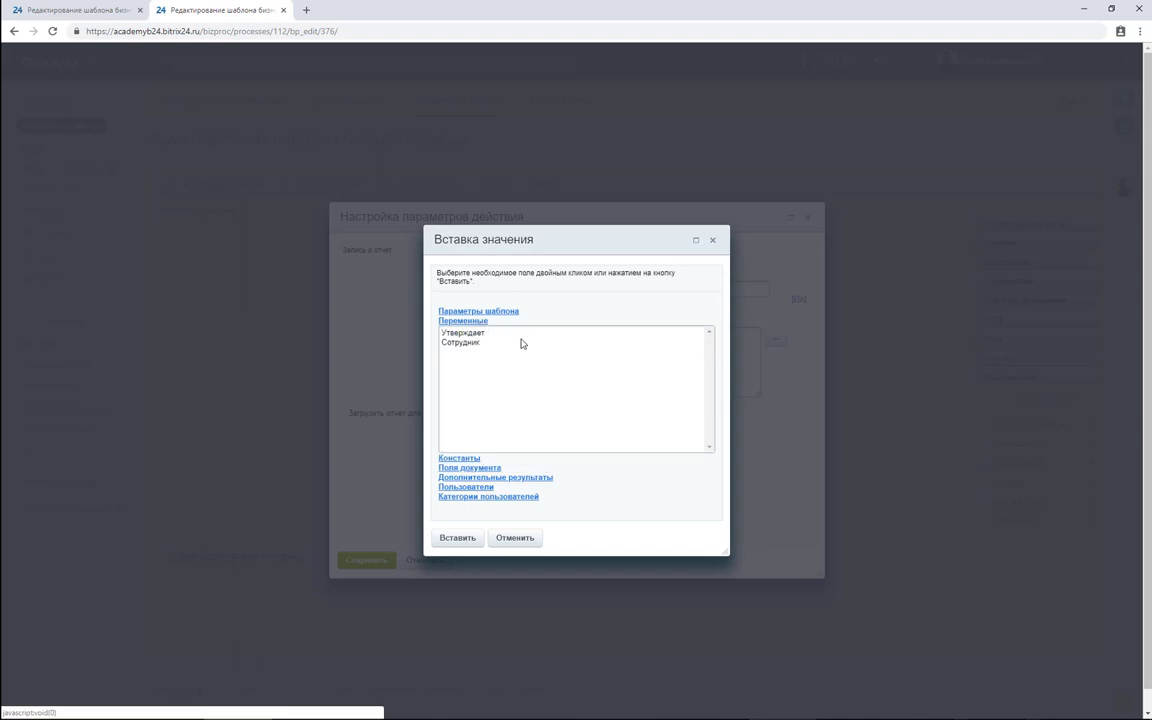
{"action": "left_click", "coordinate": [465, 333]}
{"action": "left_click", "coordinate": [457, 538]}
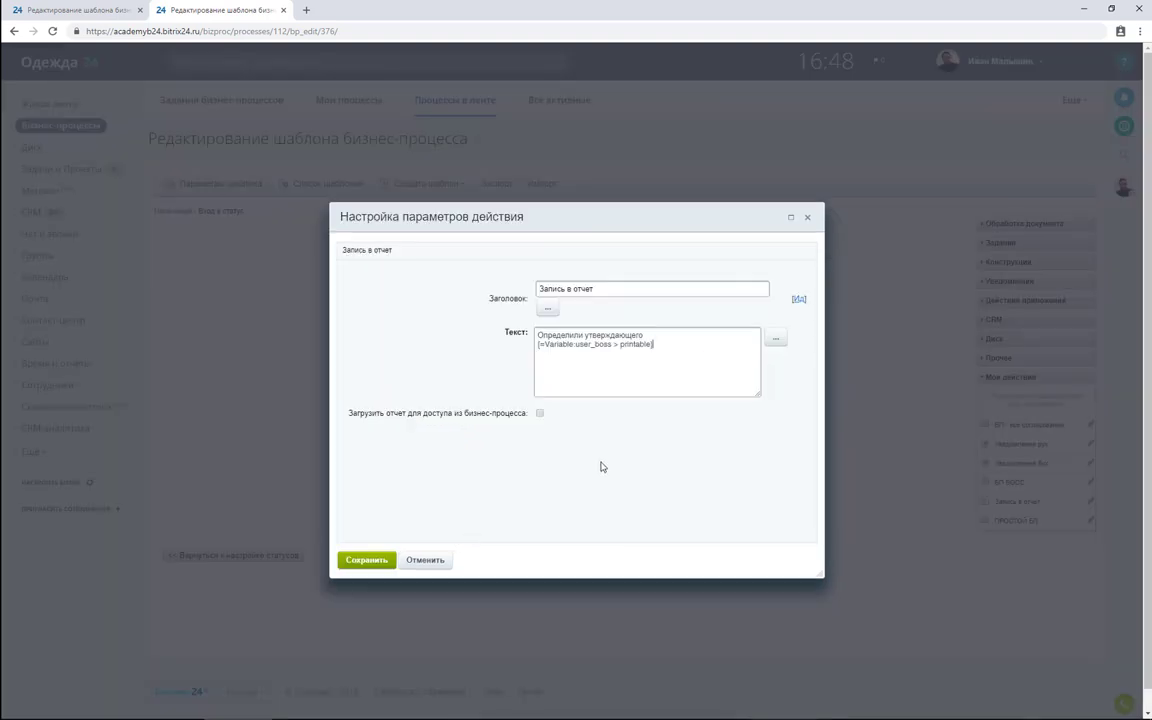
{"action": "left_click", "coordinate": [380, 561]}
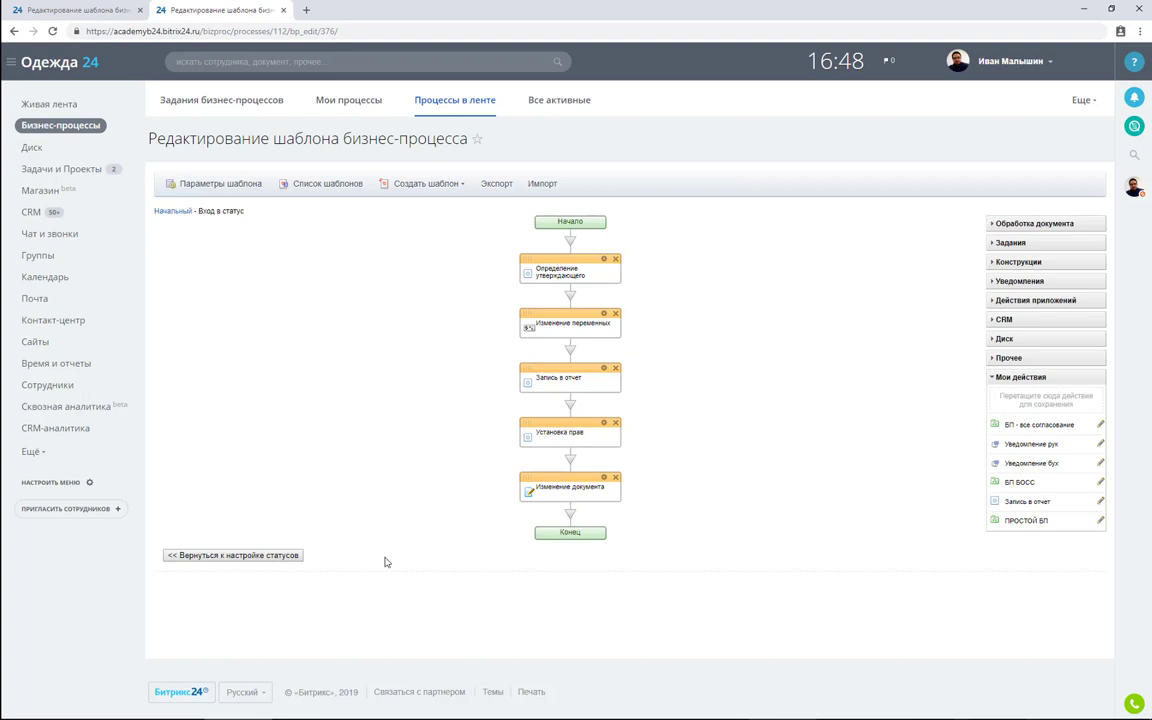
Add an Установить статус action after Изменение документа that transfers to Утверждение у руководителя, save it, and return to the status overview
{"action": "left_click", "coordinate": [1018, 262]}
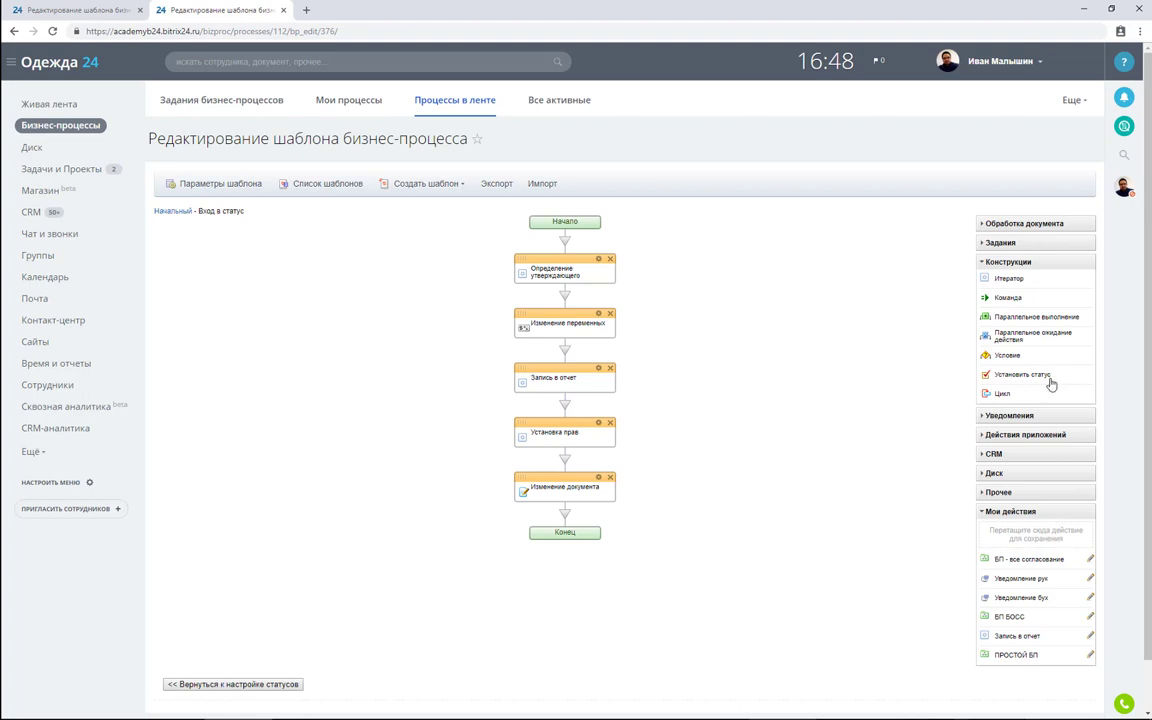
{"action": "left_click_drag", "start_coordinate": [1052, 380], "coordinate": [565, 517]}
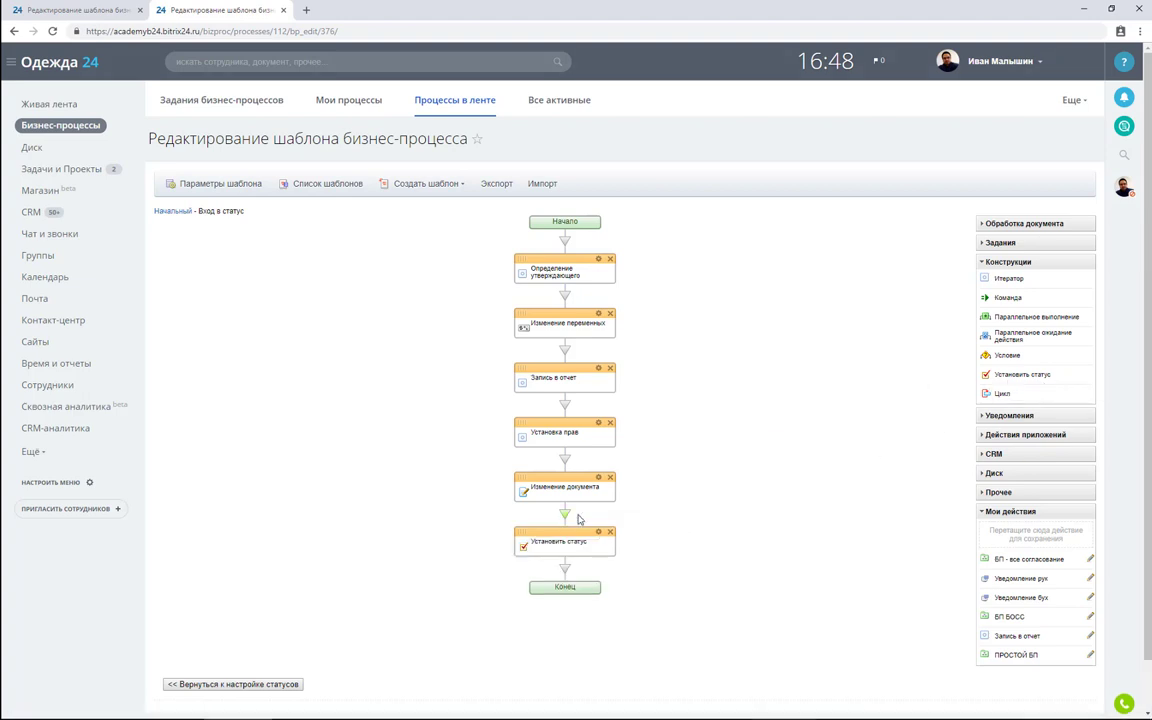
{"action": "left_click", "coordinate": [598, 530]}
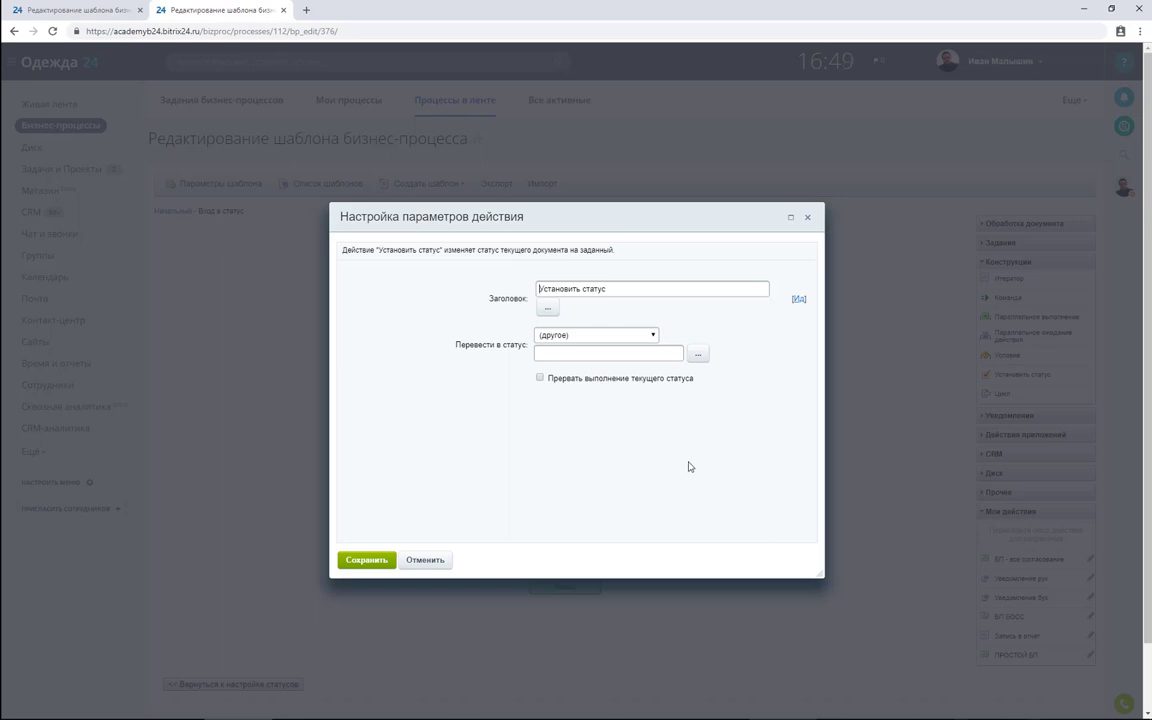
{"action": "left_click", "coordinate": [643, 338]}
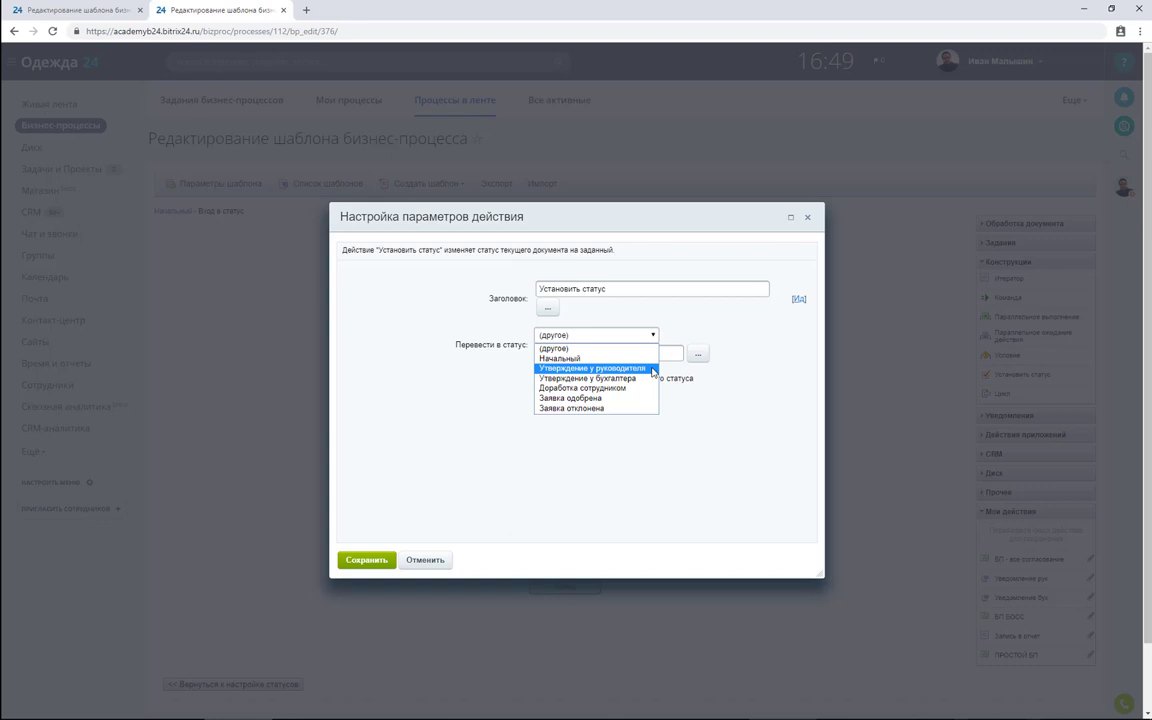
{"action": "left_click", "coordinate": [653, 369]}
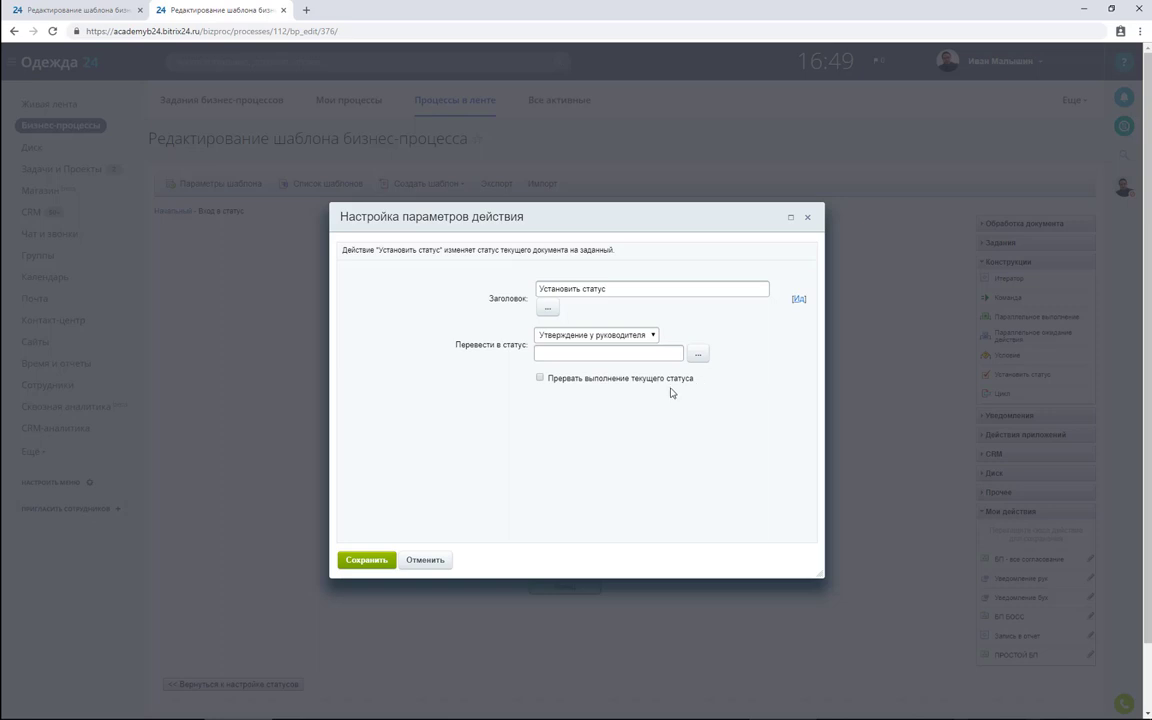
{"action": "left_click", "coordinate": [366, 560]}
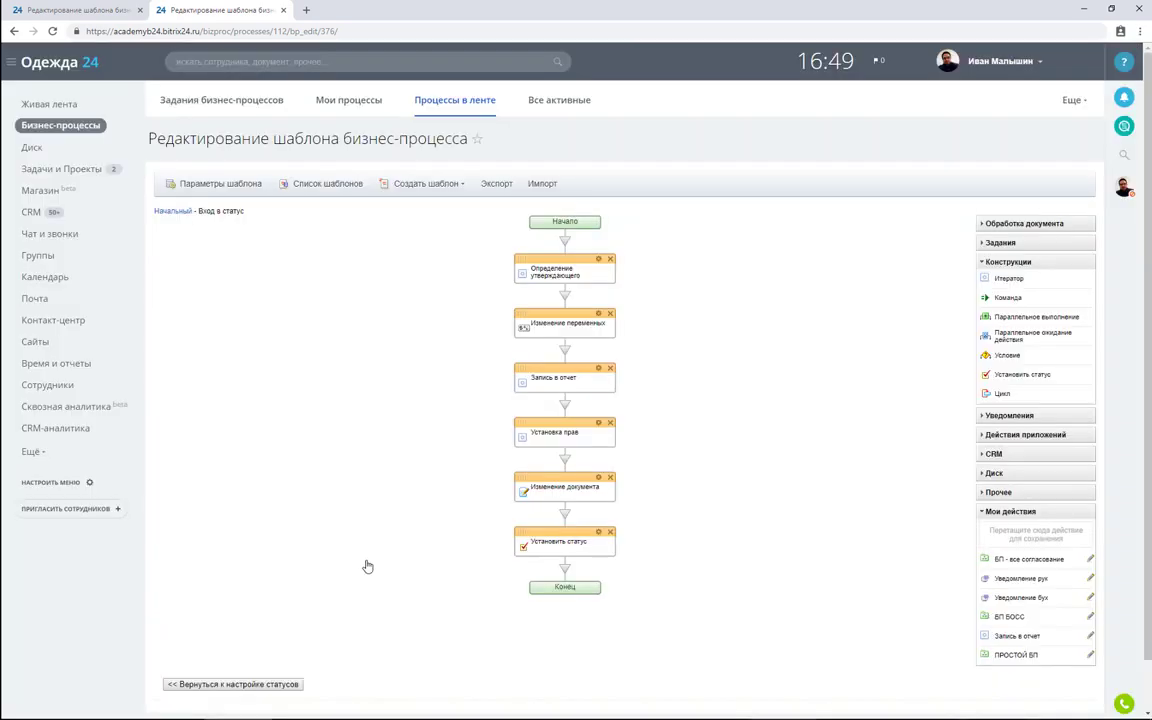
{"action": "scroll", "coordinate": [367, 566], "scroll_direction": "down", "scroll_amount": 1}
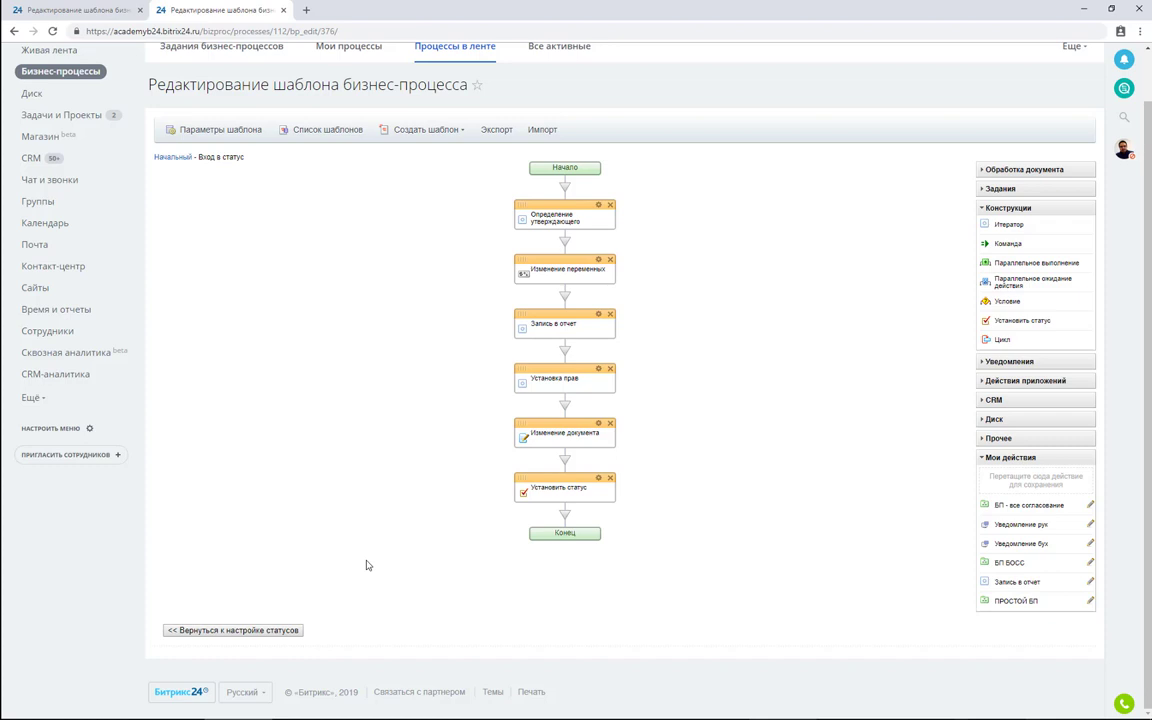
{"action": "left_click", "coordinate": [280, 631]}
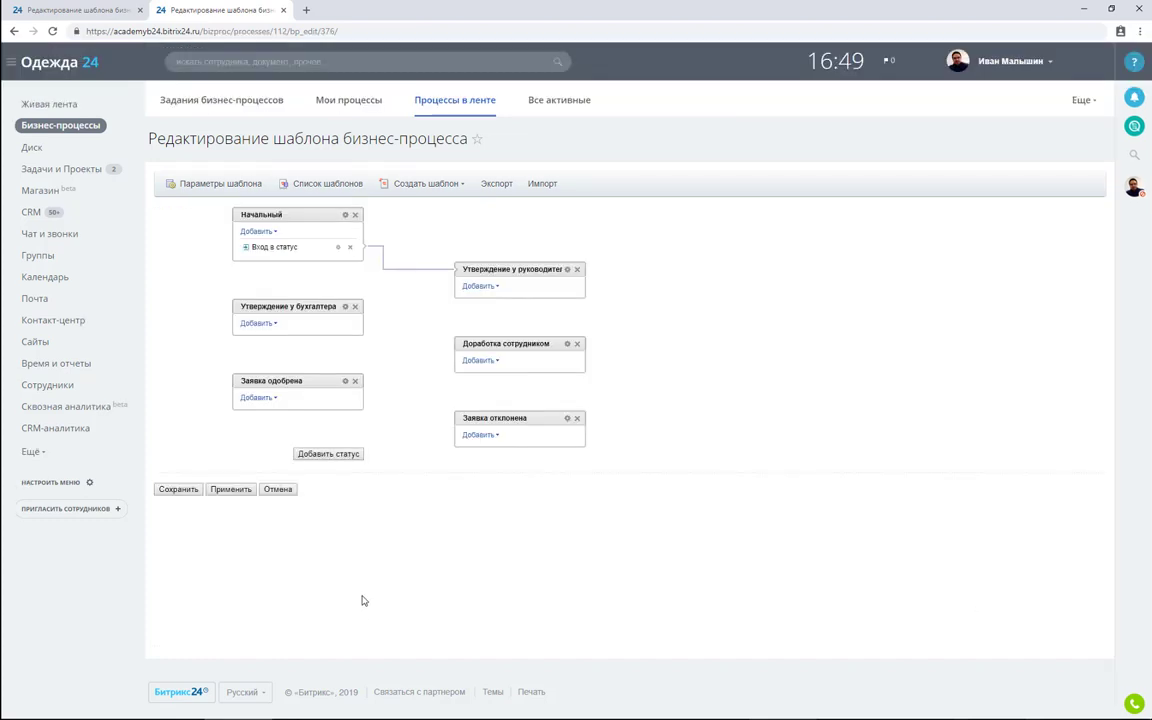